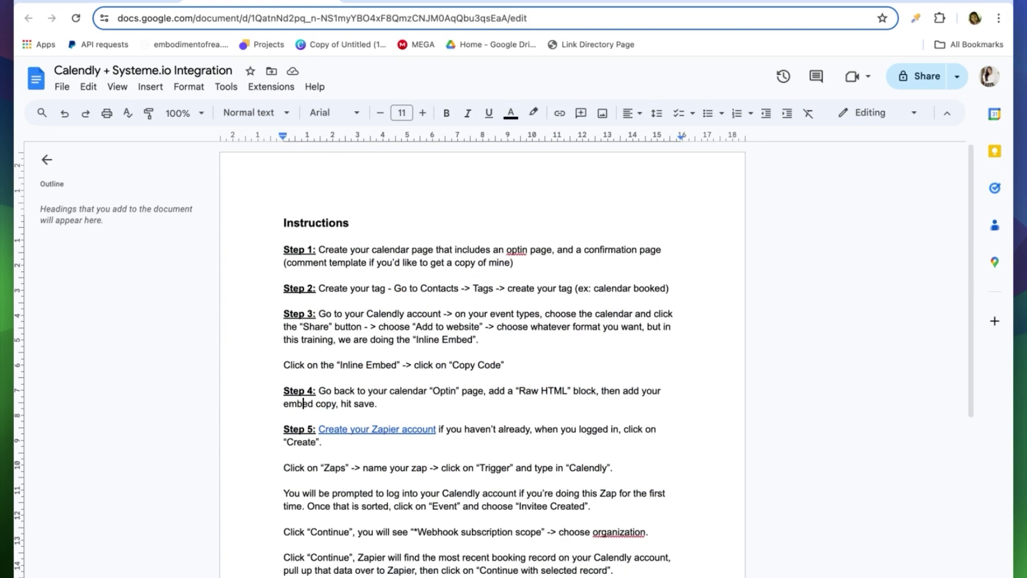
Step: Review the Calendly and Systeme.io integration instructions in the Google Docs document
scroll(303, 402, down, 5)
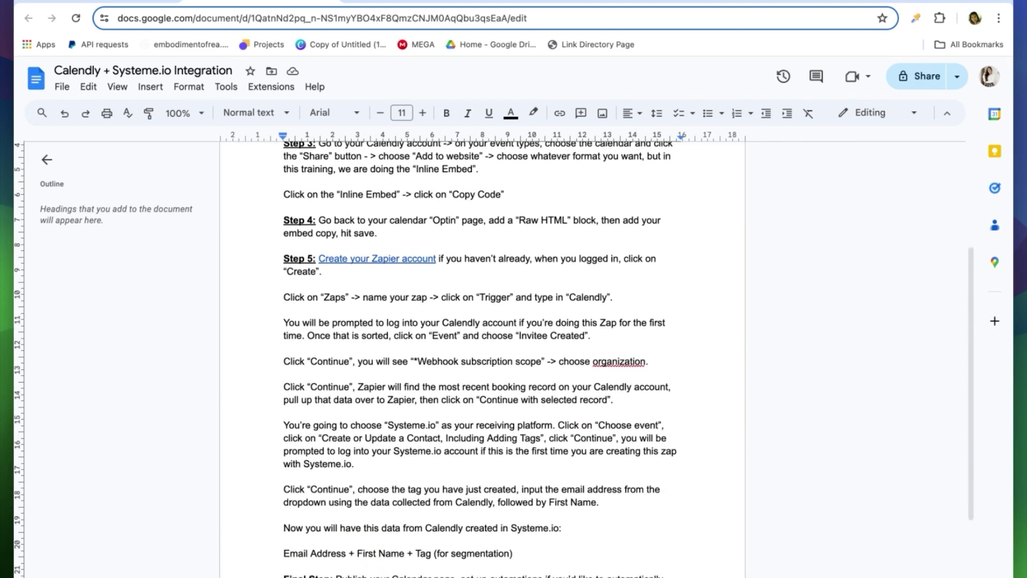
scroll(481, 348, up, 4)
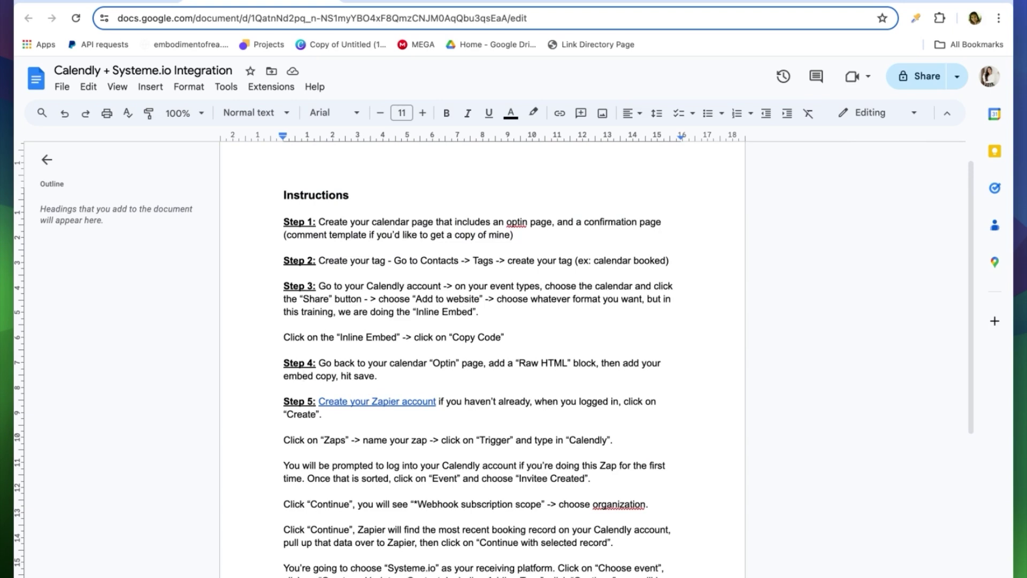
scroll(268, 290, down, 1)
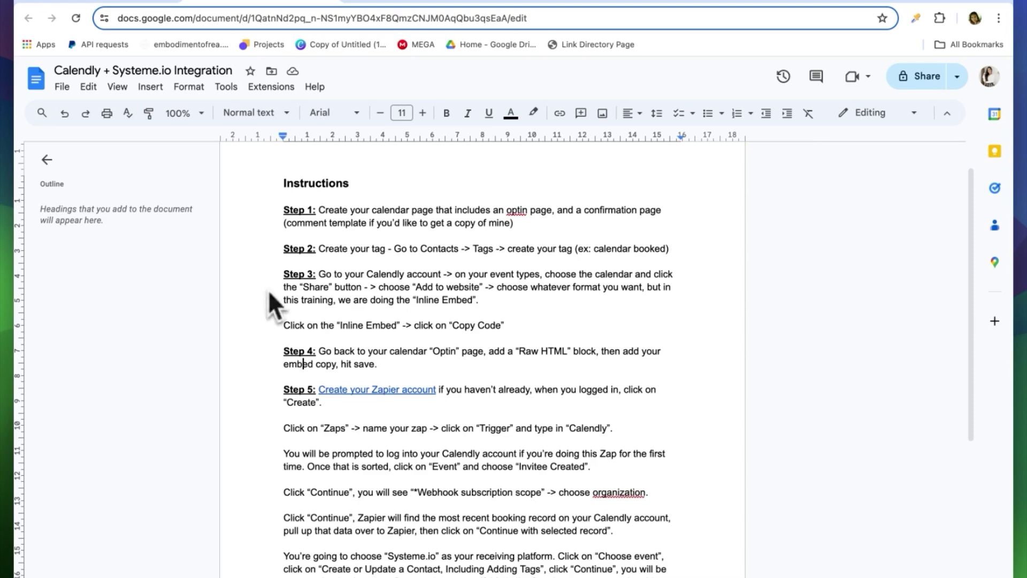
Step: Switch to Systeme.io and view the live Calendar Booking Page of the Calendar Page (Paid) funnel from header to footer
click(110, 4)
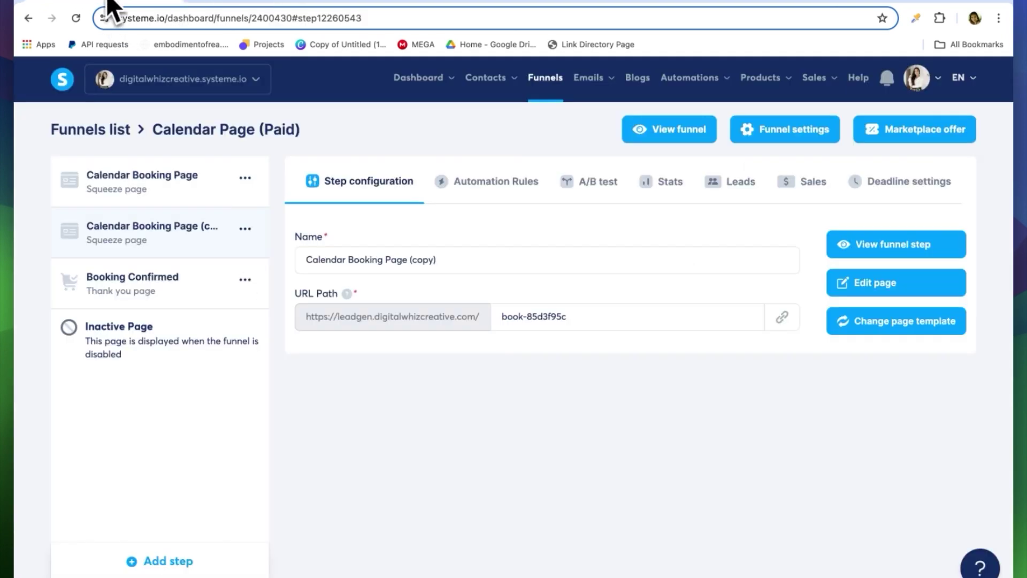
click(134, 189)
click(845, 244)
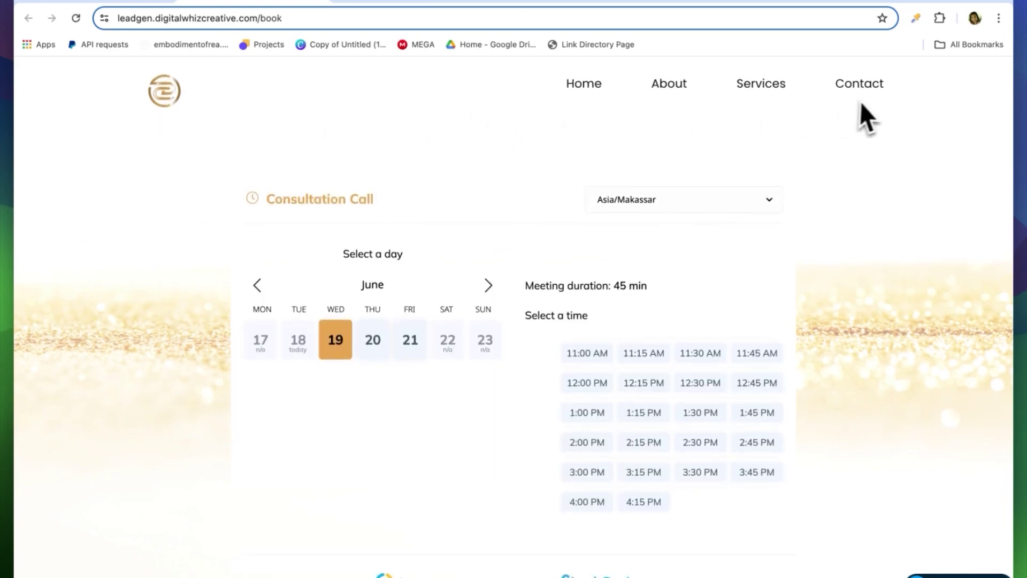
scroll(945, 402, down, 4)
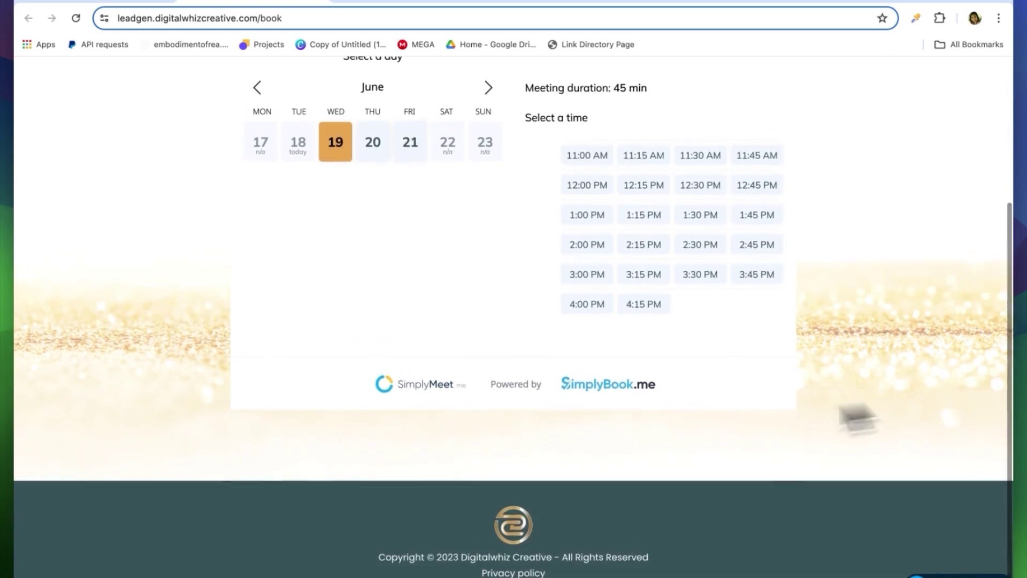
scroll(378, 245, up, 4)
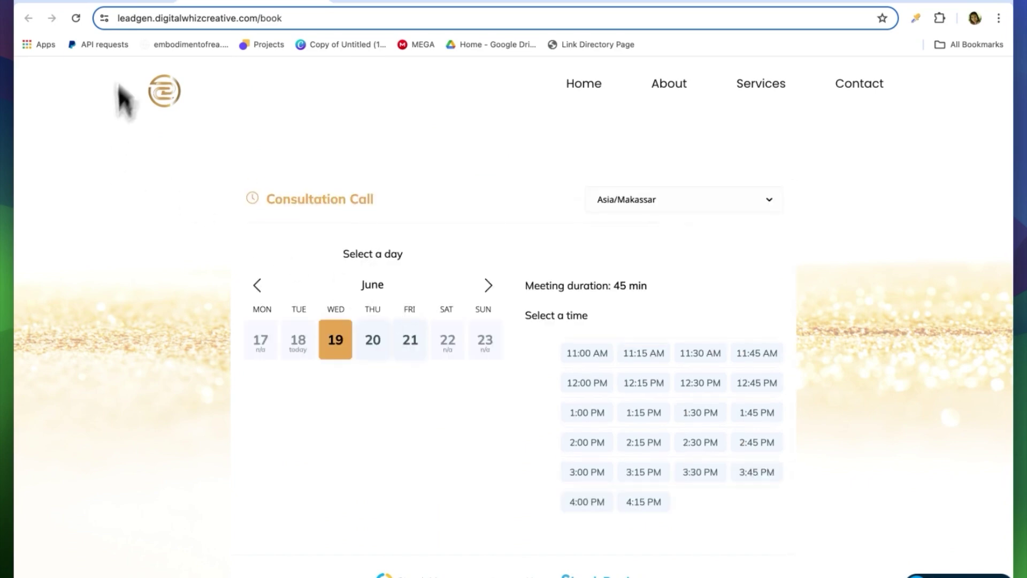
Step: Return to the funnel and view the live Booking Confirmed thank-you page
click(123, 1)
click(152, 294)
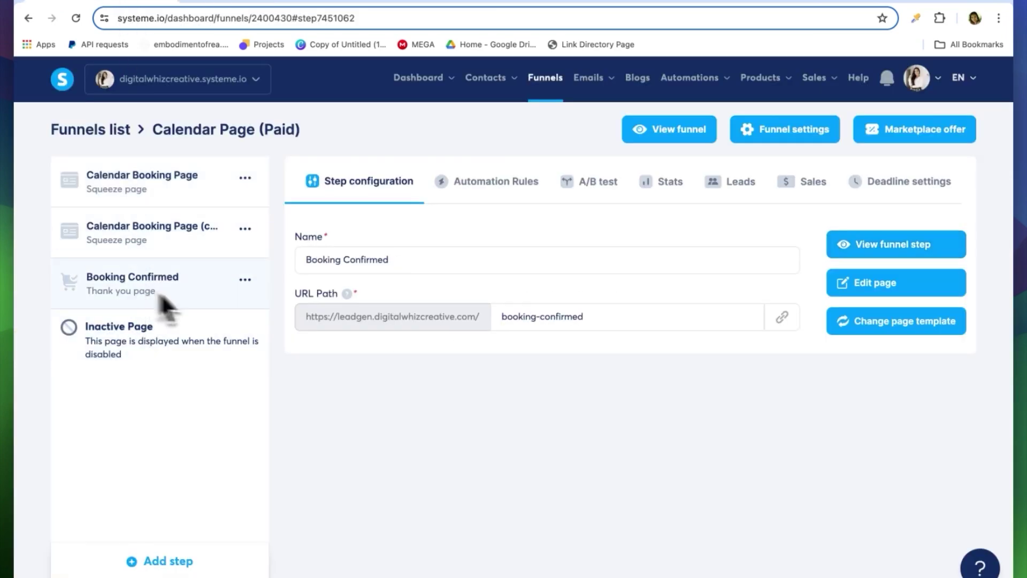
click(892, 245)
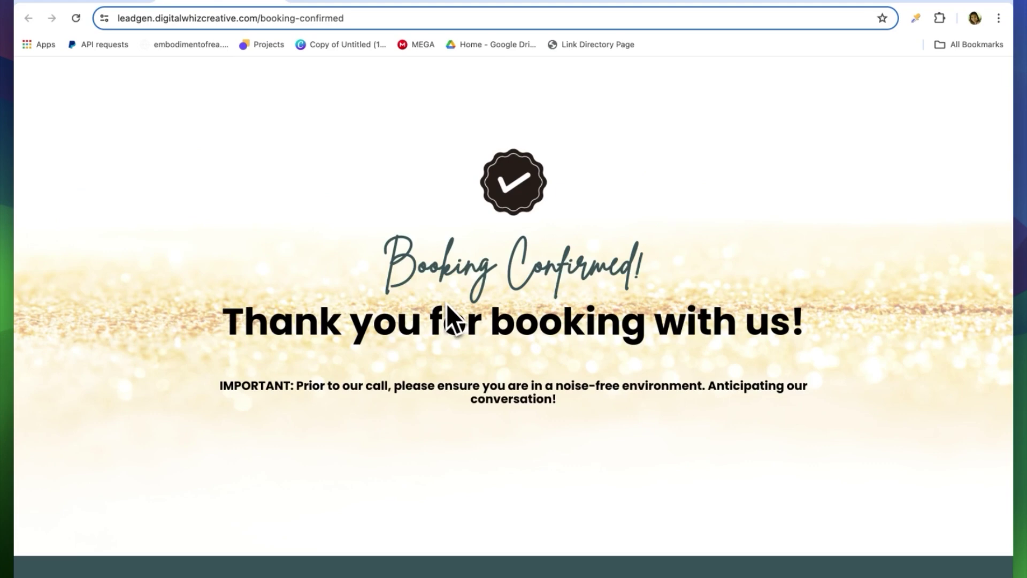
scroll(118, 320, down, 1)
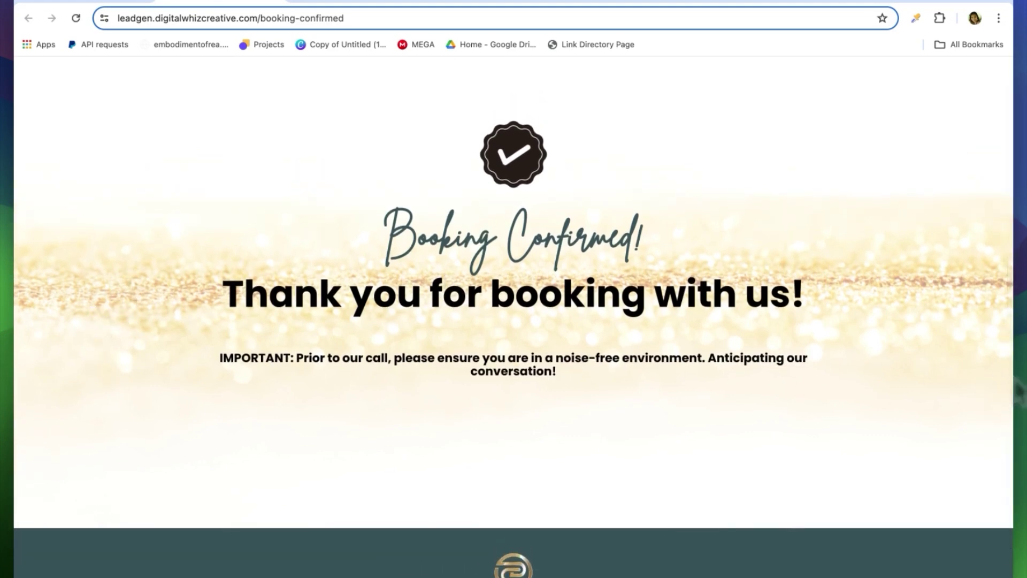
scroll(416, 431, down, 2)
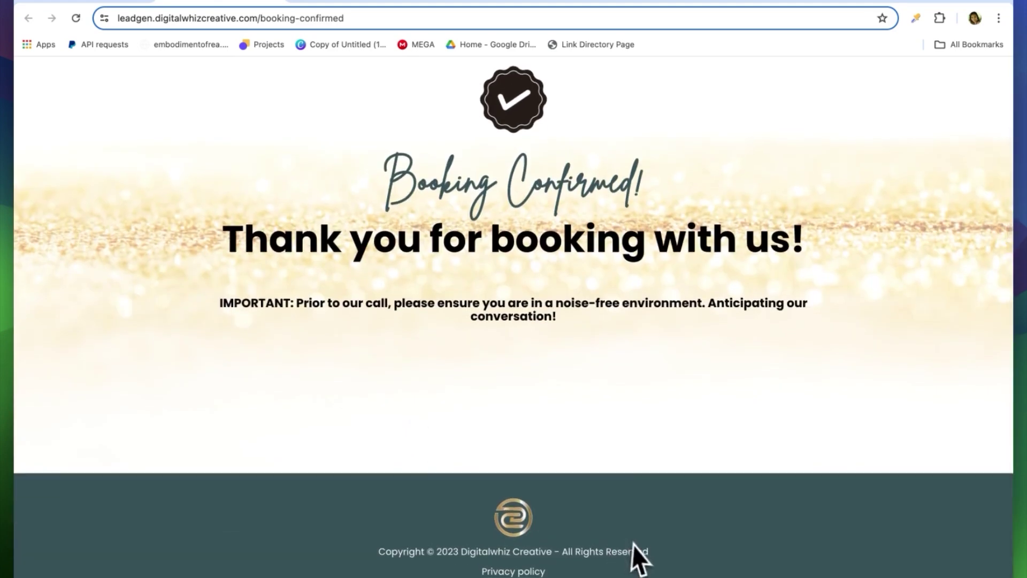
scroll(273, 329, up, 3)
scroll(275, 333, down, 1)
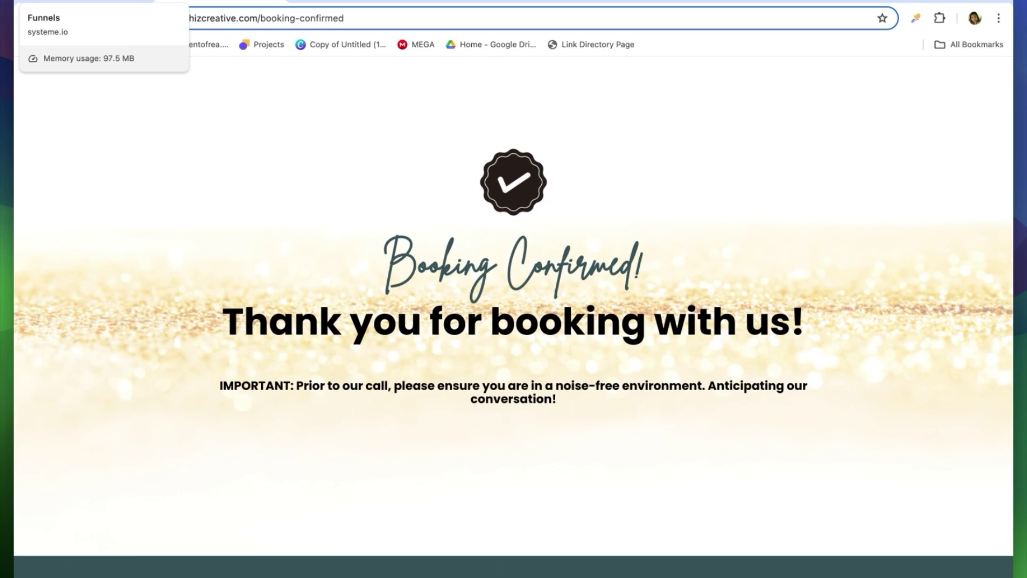
Step: Go back to the instructions document and read the step about creating a contact tag
click(97, 4)
click(441, 2)
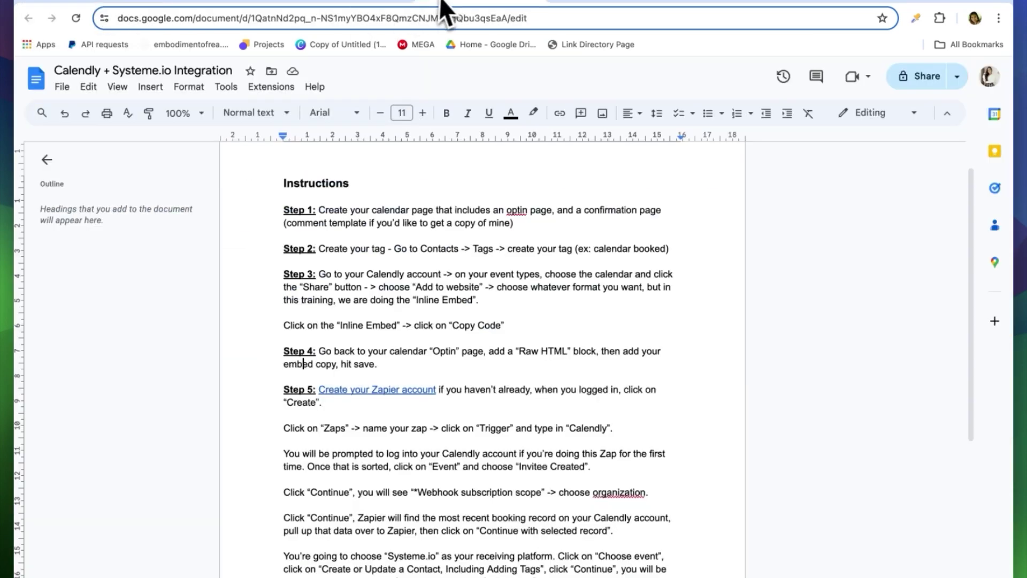
scroll(431, 225, down, 1)
scroll(535, 229, up, 1)
Step: Create a contact tag named "calendar booked" in Systeme.io and save it
click(92, 2)
mouse_move(485, 78)
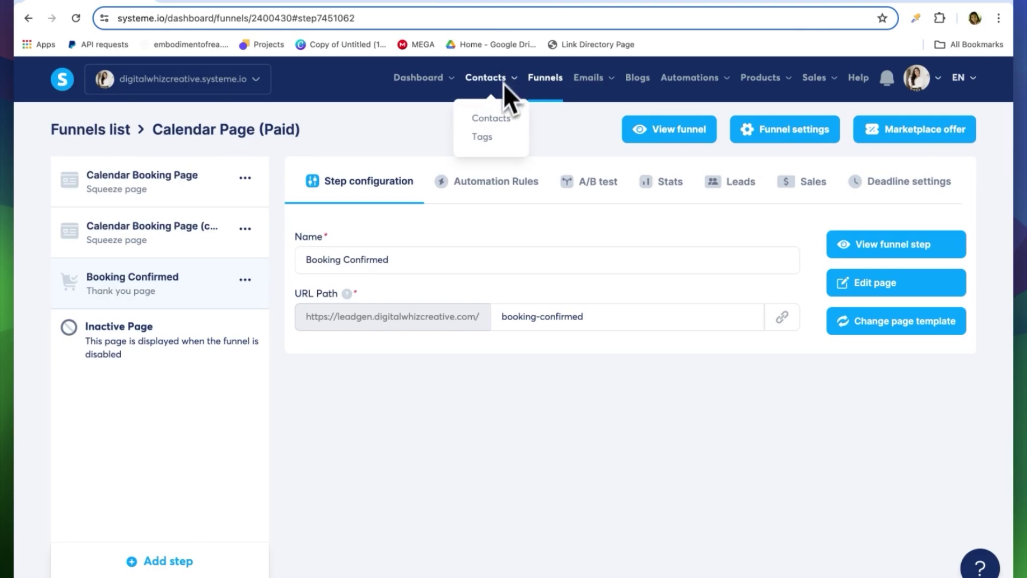
click(489, 140)
click(949, 133)
click(362, 340)
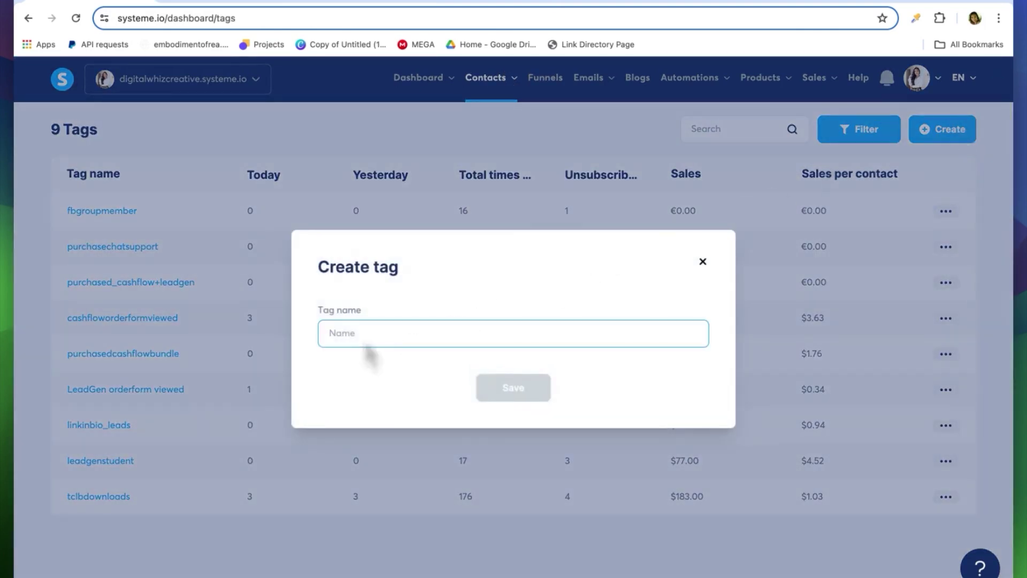
text(calendar booked)
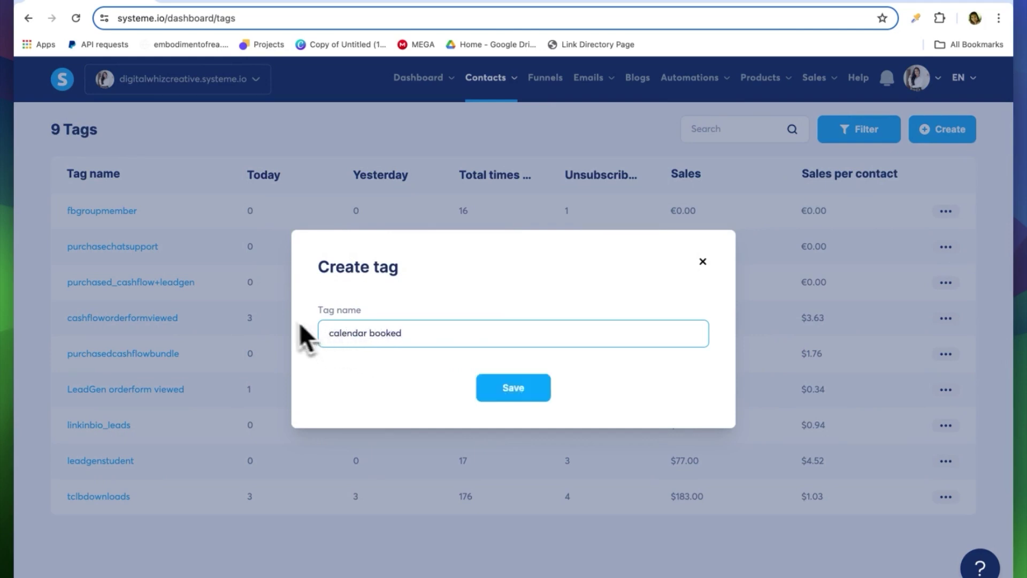
drag(402, 334, 311, 338)
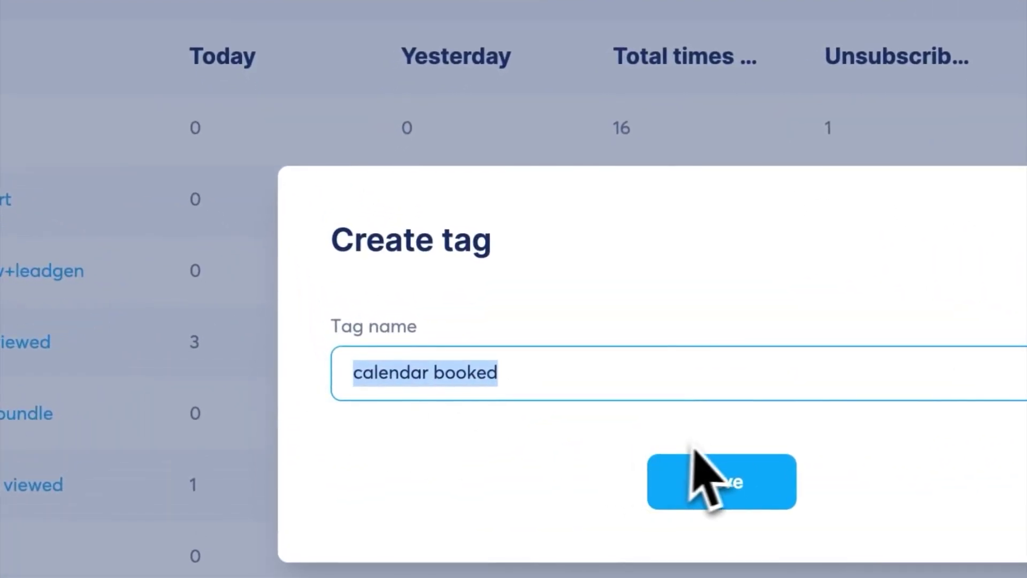
click(715, 497)
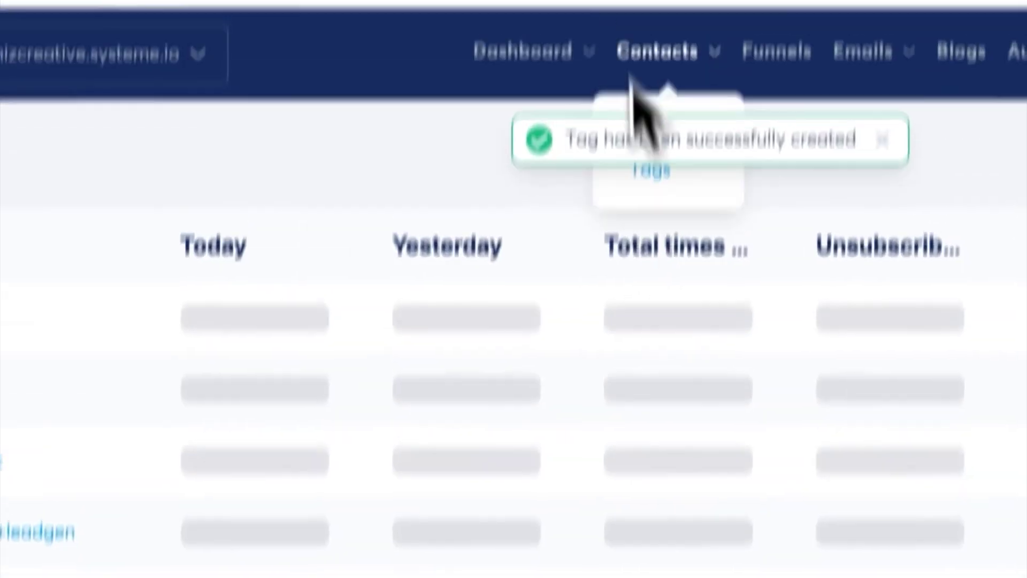
Step: Check Step 3 of the instructions, switch to Calendly and copy the Inline Embed website code of the 45-minute consultation call
click(621, 19)
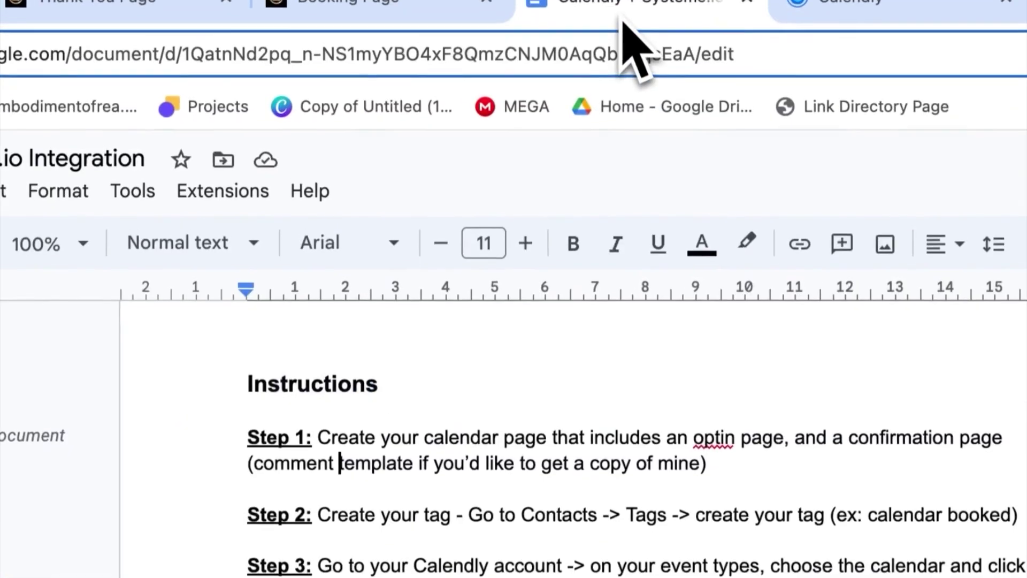
click(426, 317)
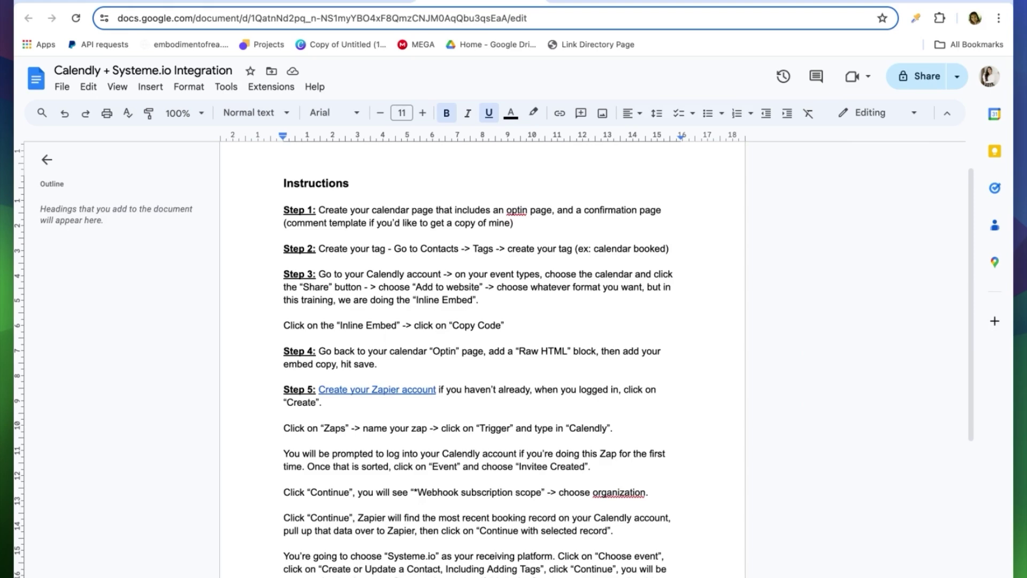
click(591, 2)
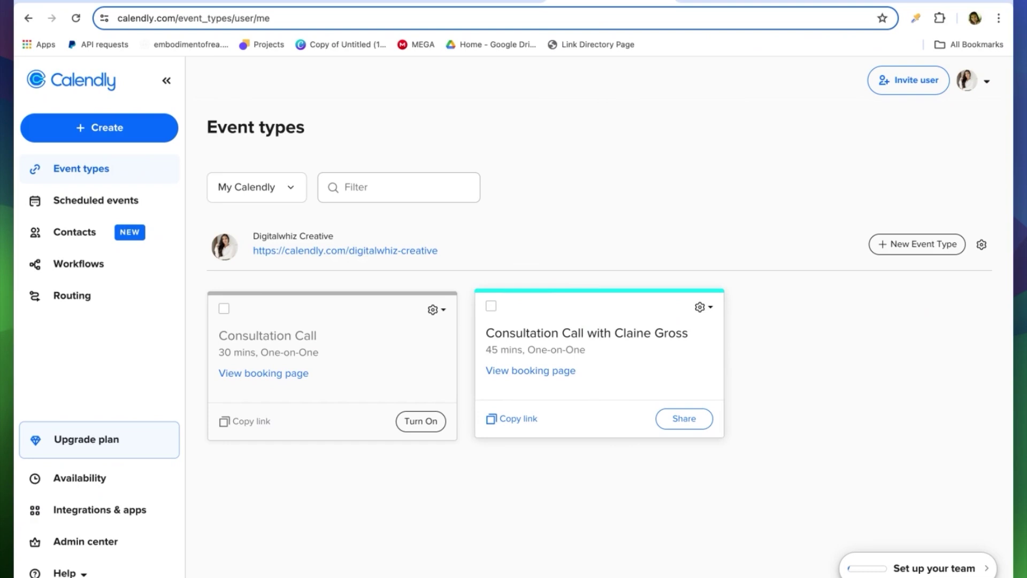
click(683, 420)
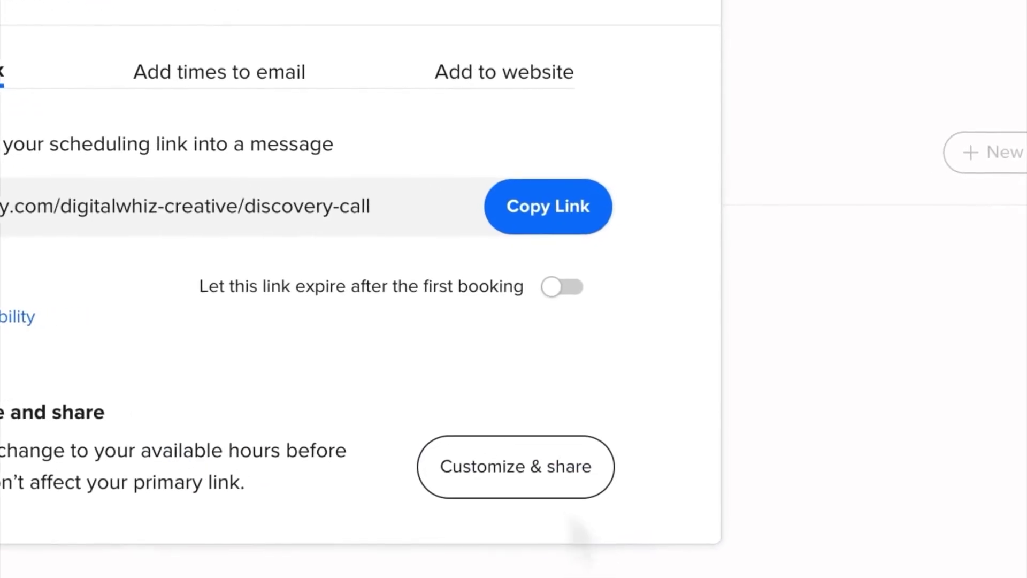
click(504, 71)
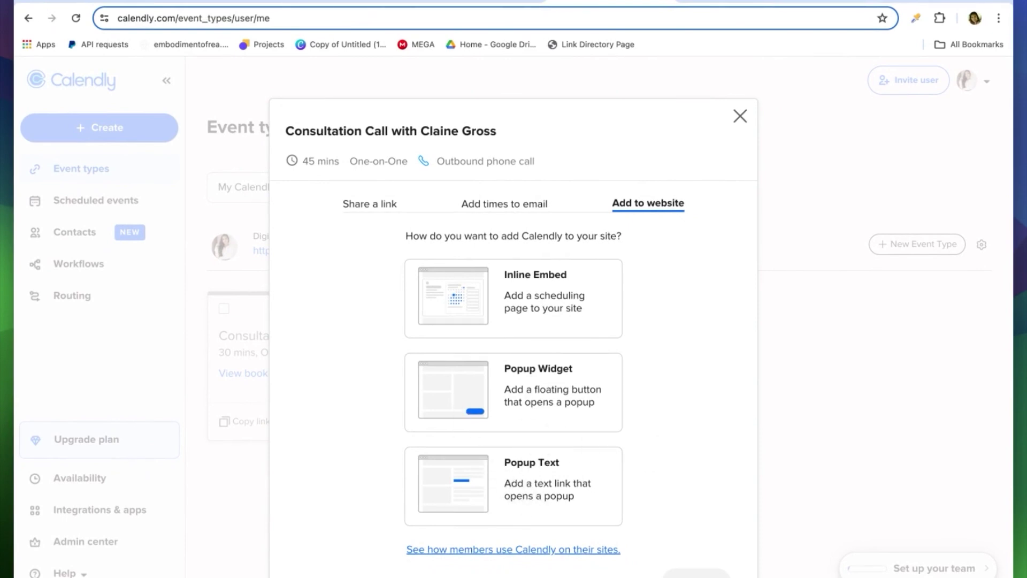
click(525, 291)
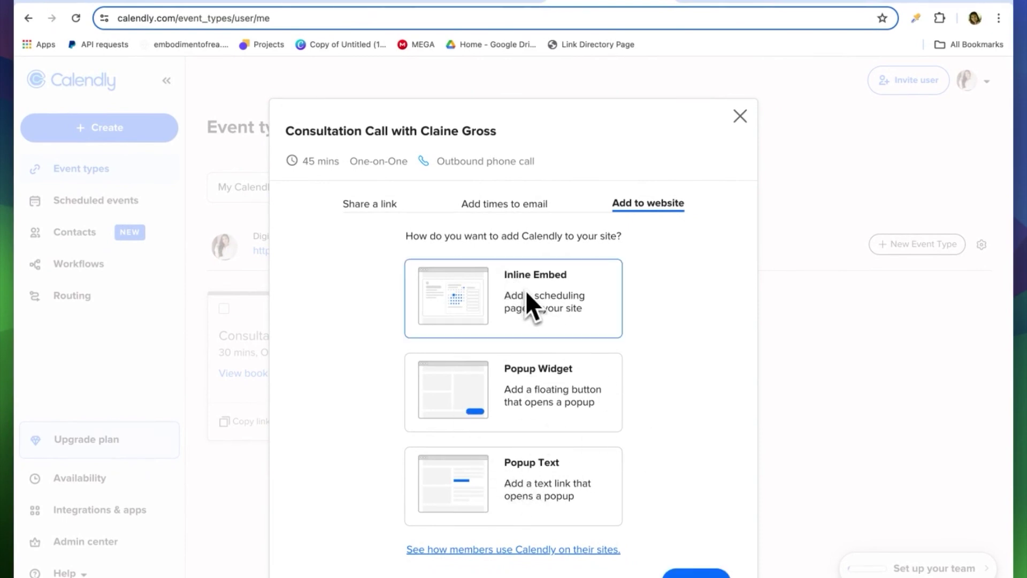
click(695, 573)
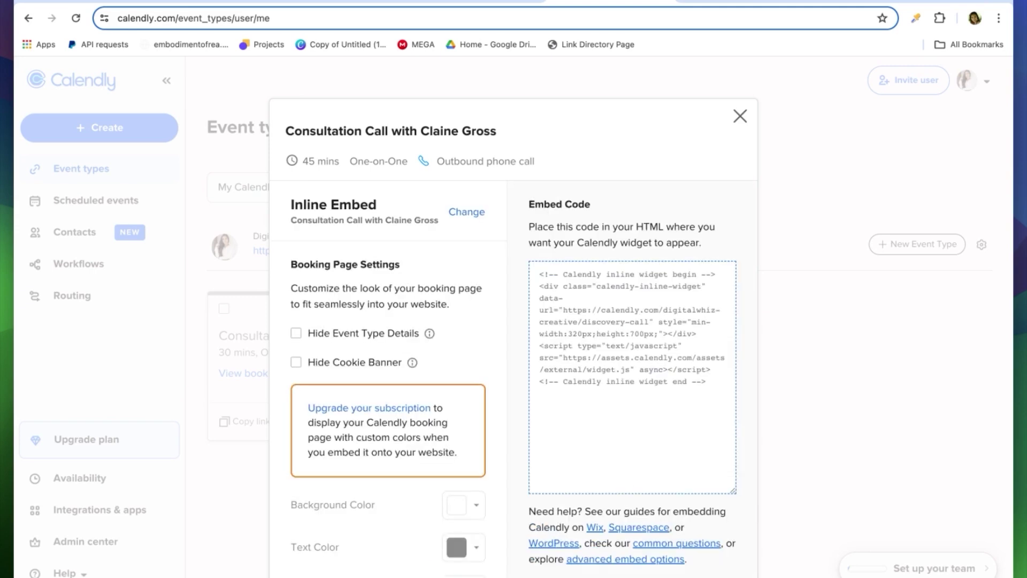
scroll(695, 567, down, 1)
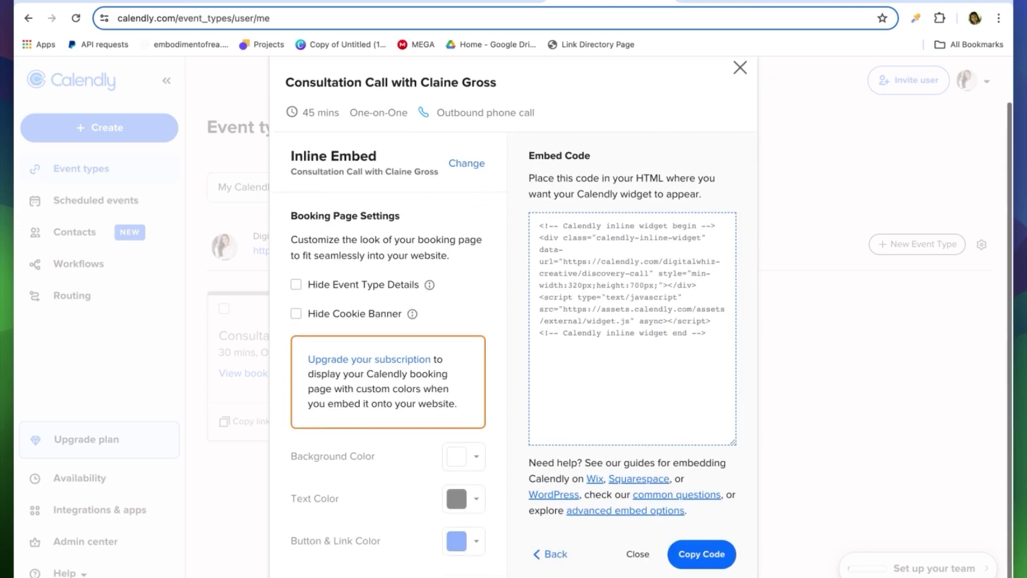
click(701, 556)
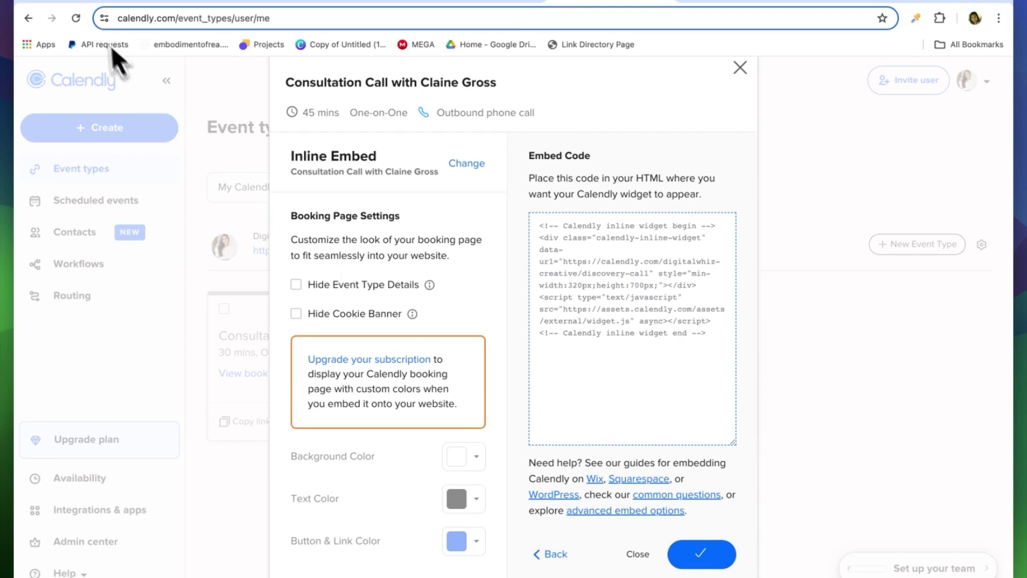
Step: Switch to Systeme.io and open Calendar Booking Page (copy) from the Calendar Page (Paid) funnel in the page editor
click(102, 3)
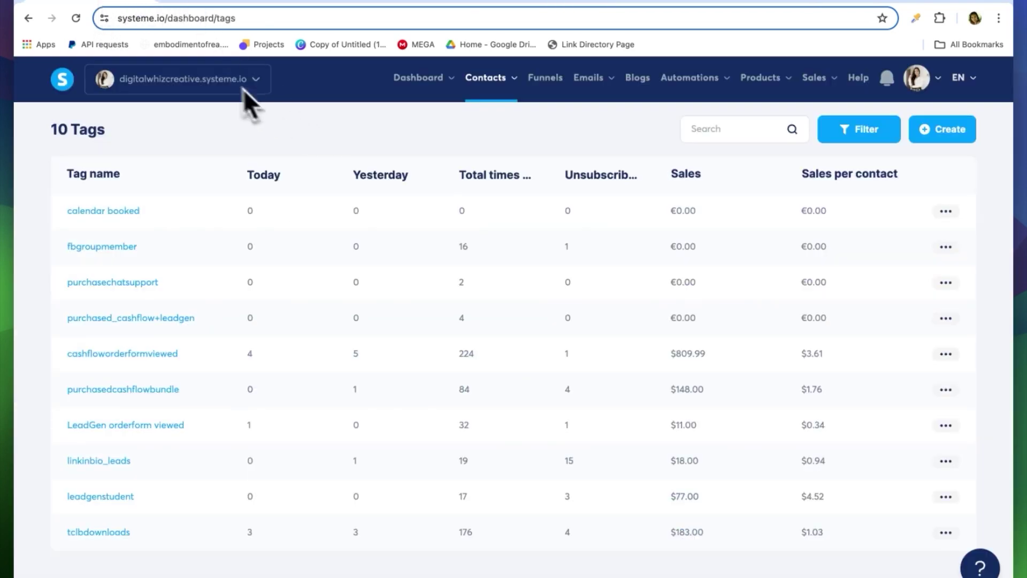
click(545, 78)
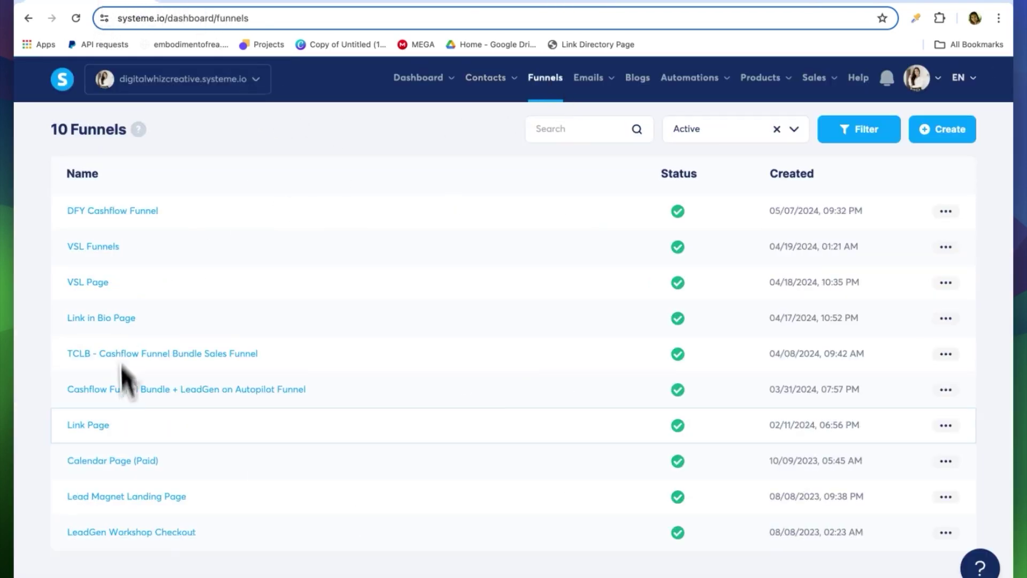
click(94, 469)
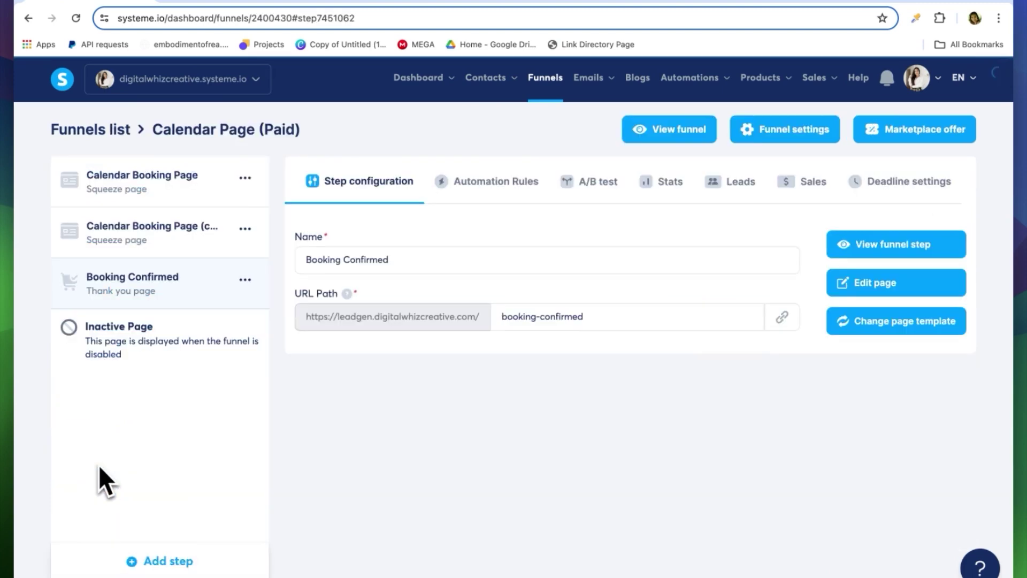
click(124, 195)
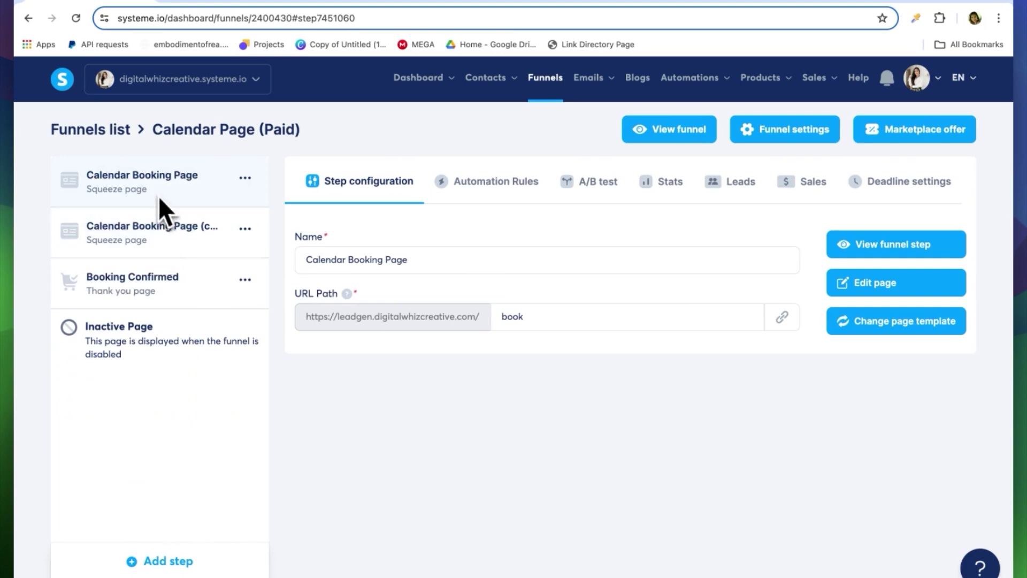
click(152, 233)
click(938, 292)
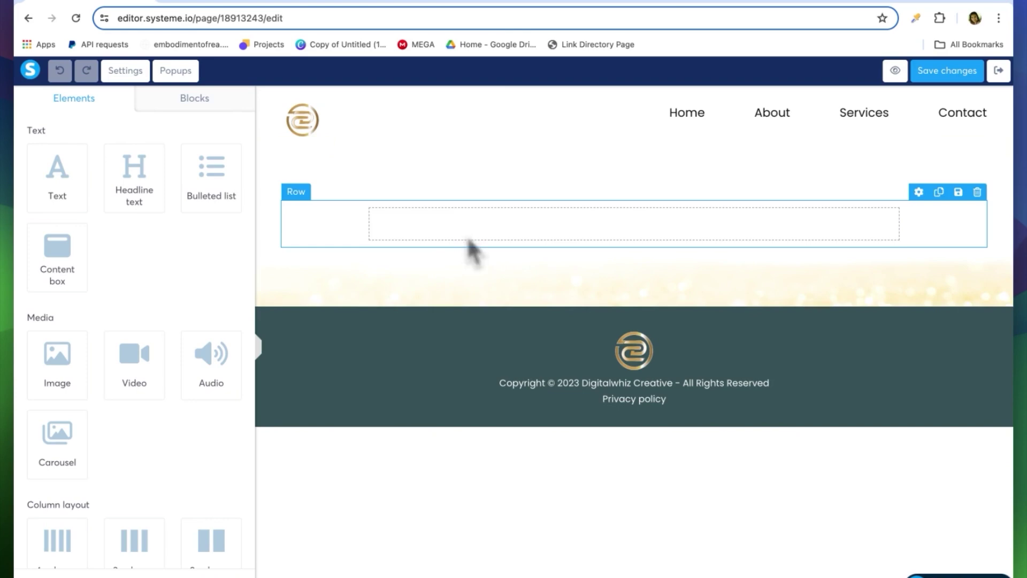
Step: Add a Raw HTML element to the empty row between the page header and footer
scroll(91, 493, down, 2)
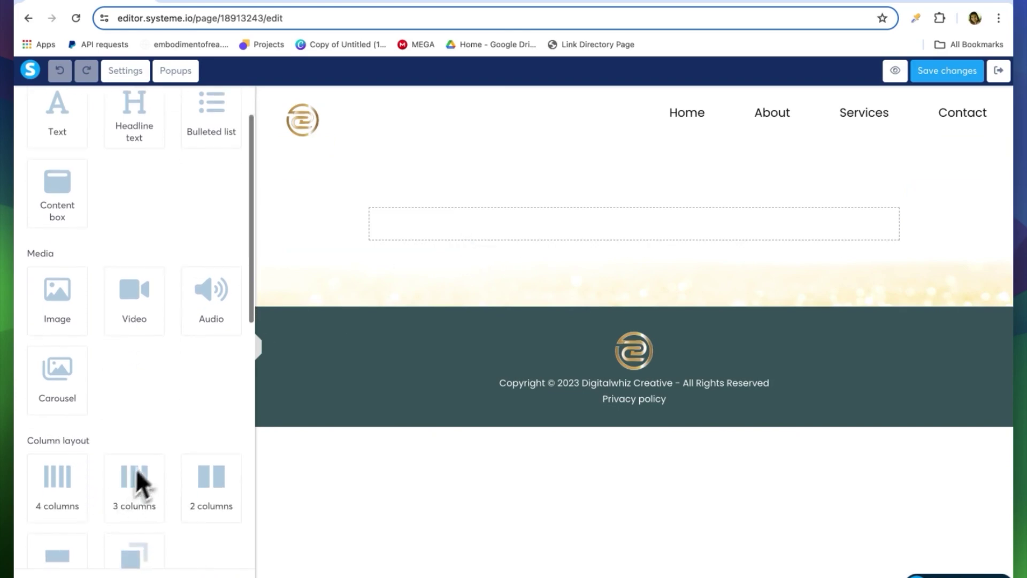
scroll(76, 515, down, 2)
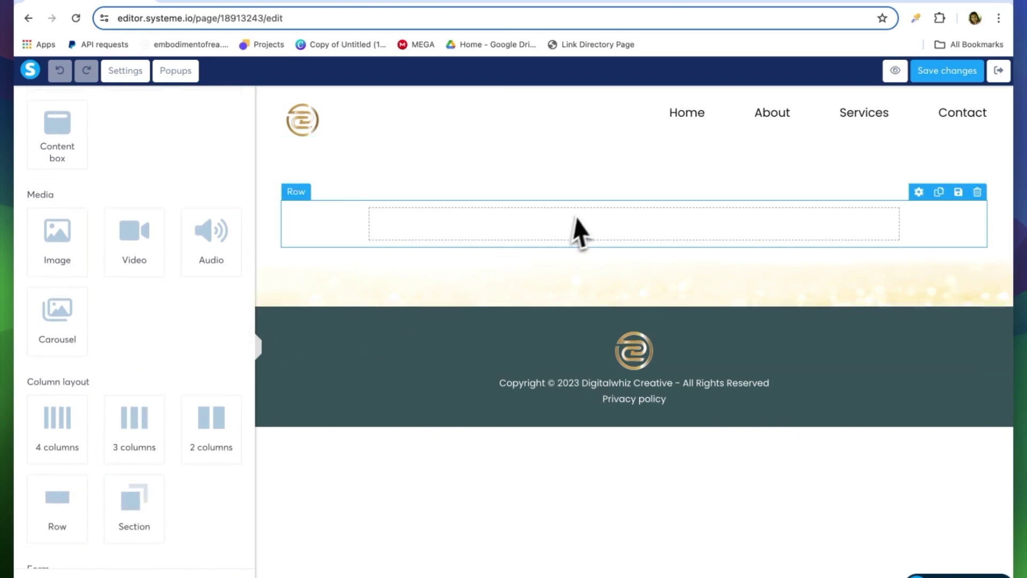
scroll(121, 251, up, 3)
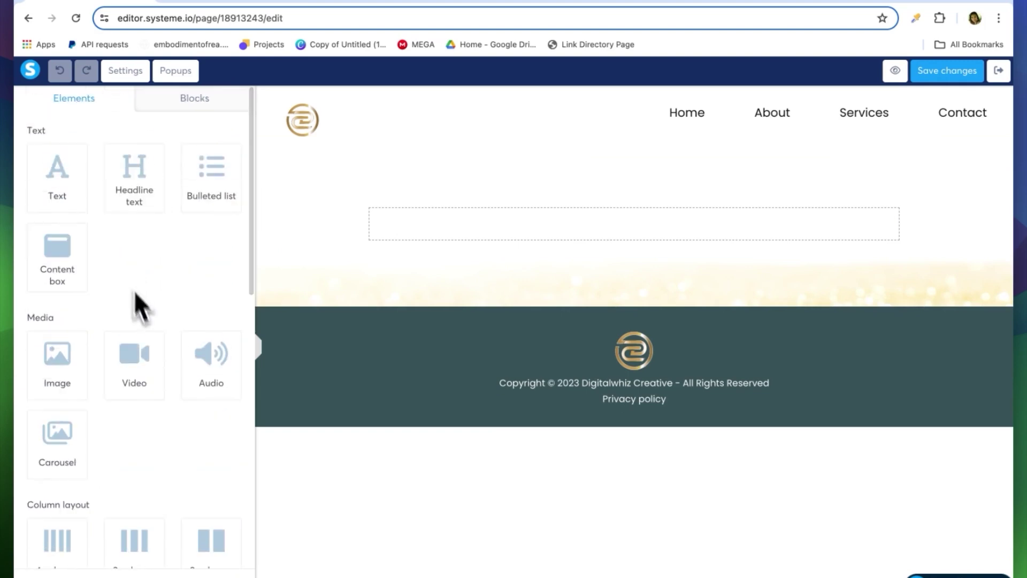
scroll(139, 311, down, 6)
scroll(145, 323, down, 8)
drag(60, 516, 369, 328)
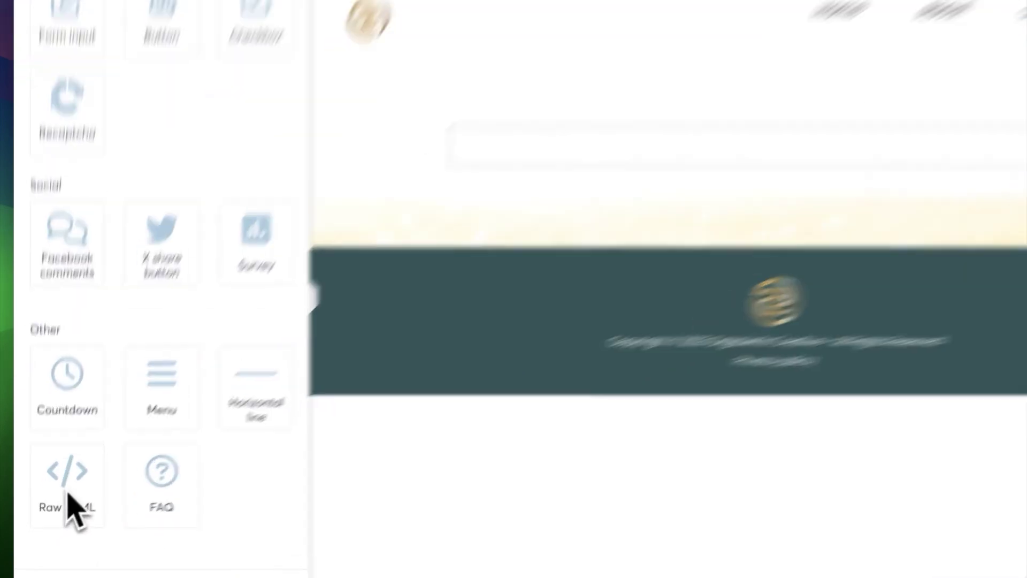
drag(561, 162, 764, 178)
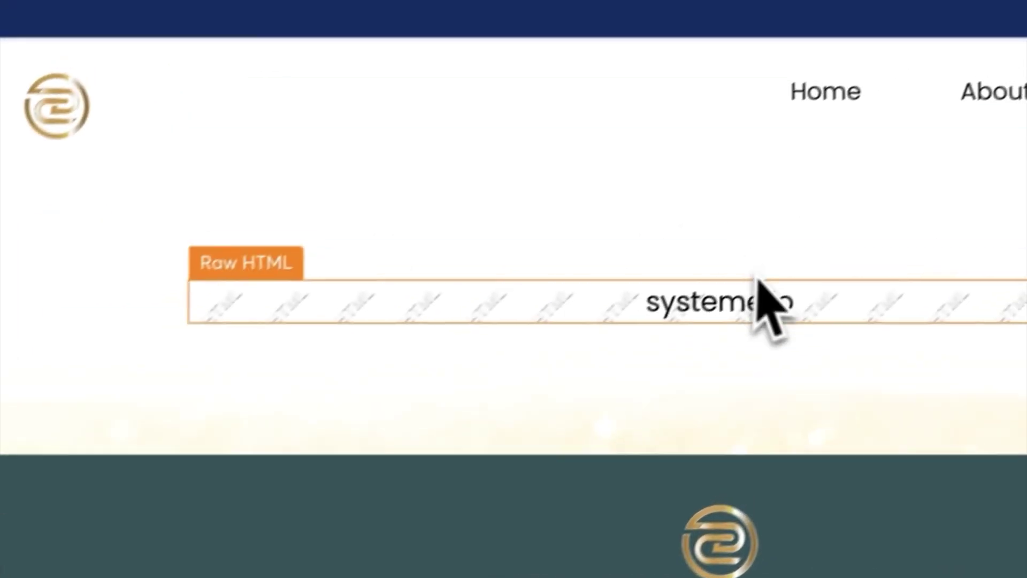
Step: Replace the Raw HTML element's code with the copied Calendly inline embed code and save it
click(764, 305)
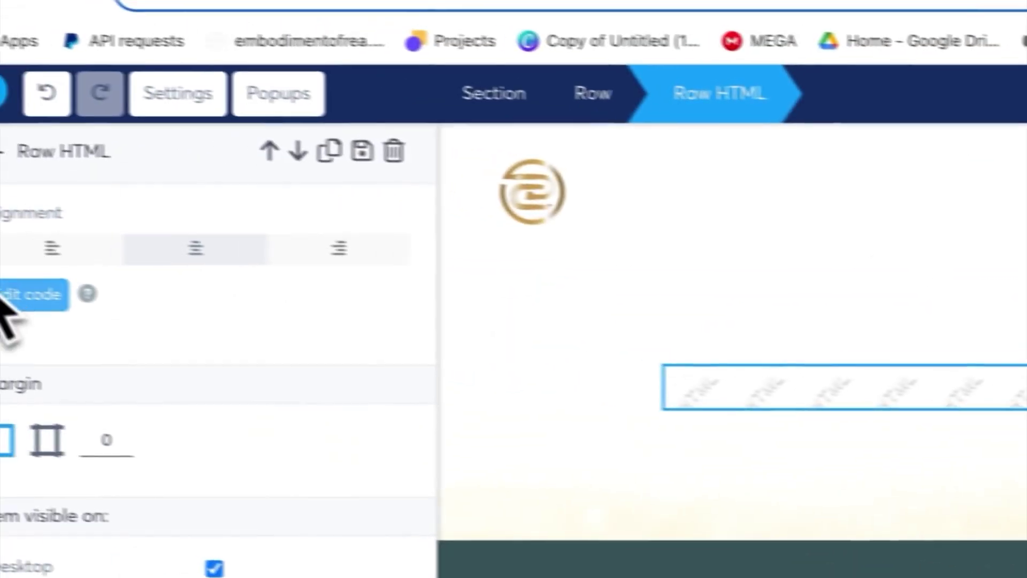
click(60, 316)
key(ctrl+a)
key(BackSpace)
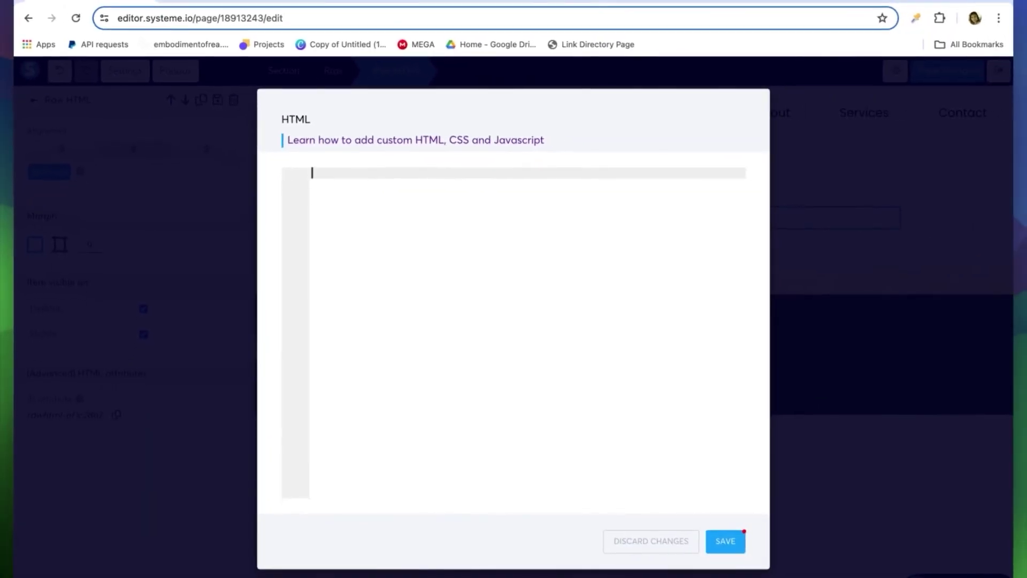
key(super+v)
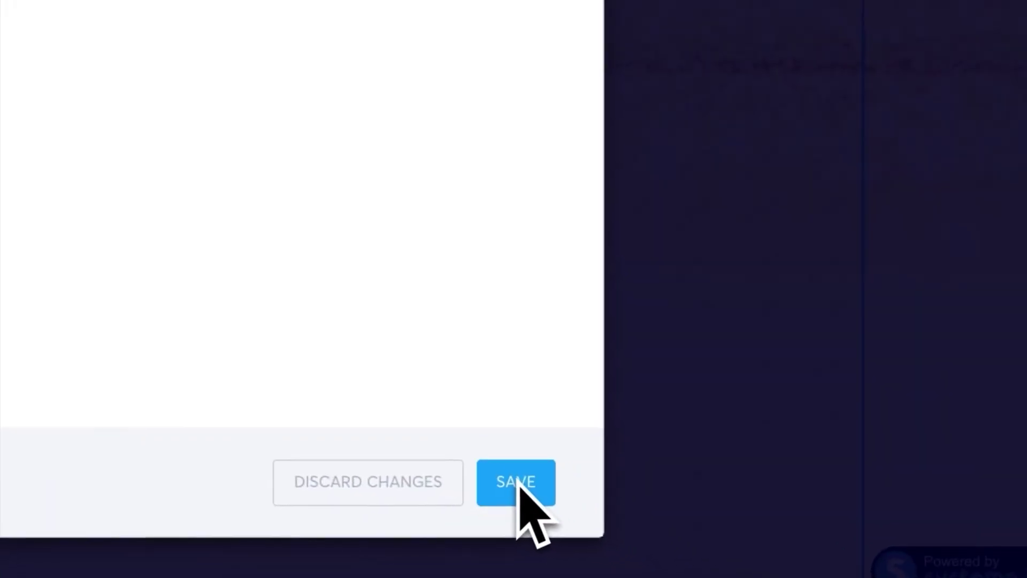
click(516, 480)
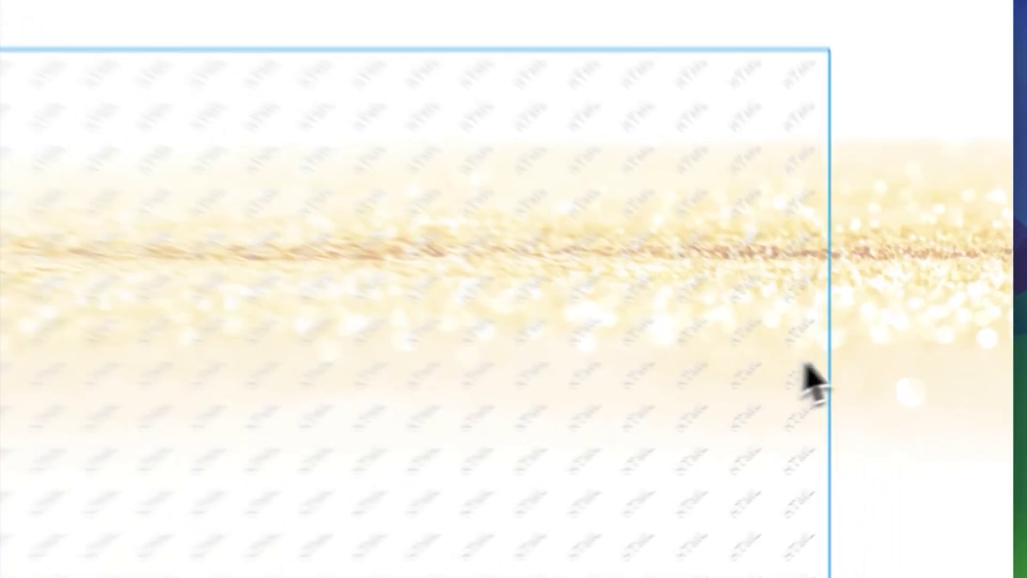
Step: Save the changes to the booking page and open its preview
scroll(919, 393, down, 10)
scroll(835, 356, up, 5)
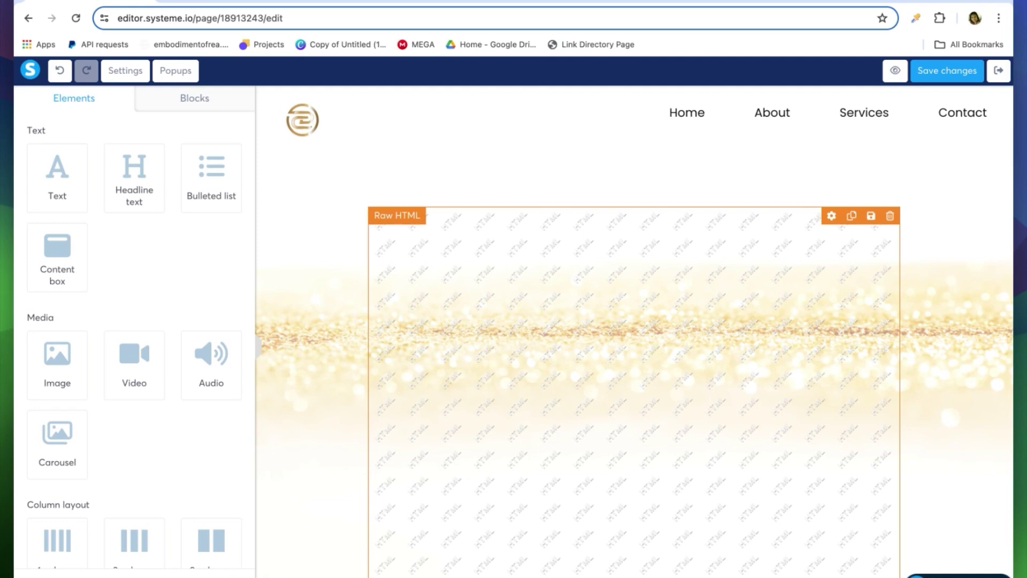
click(949, 71)
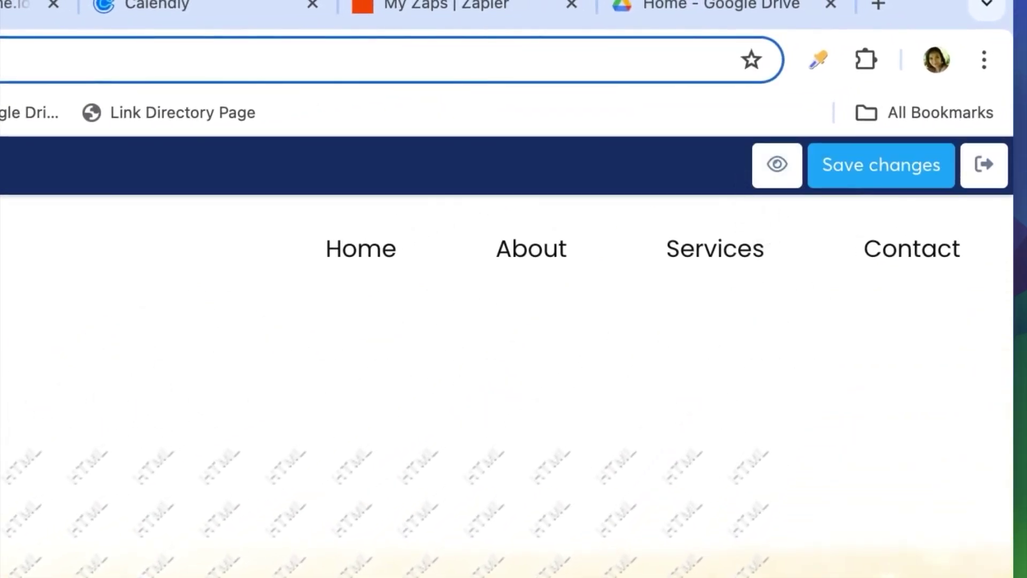
click(778, 169)
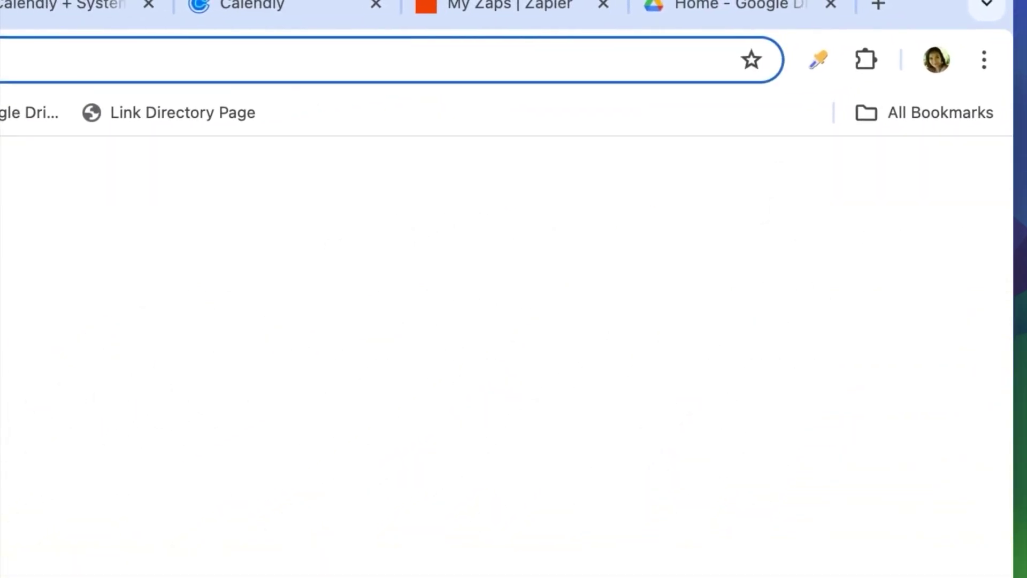
click(988, 170)
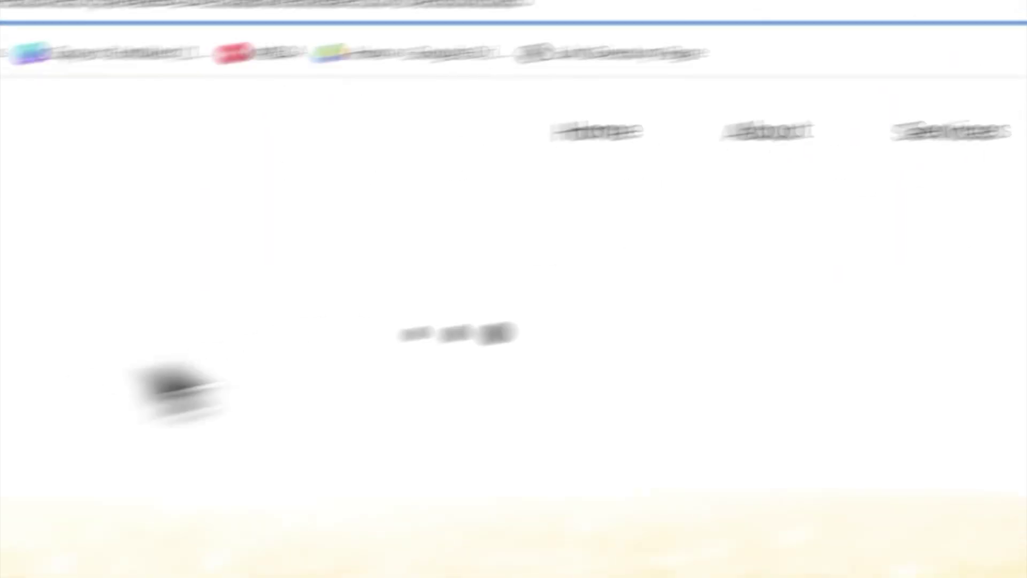
Step: Test the embedded calendar by selecting Friday, June 21 at 09:00 and examine the booking details form
scroll(375, 384, down, 3)
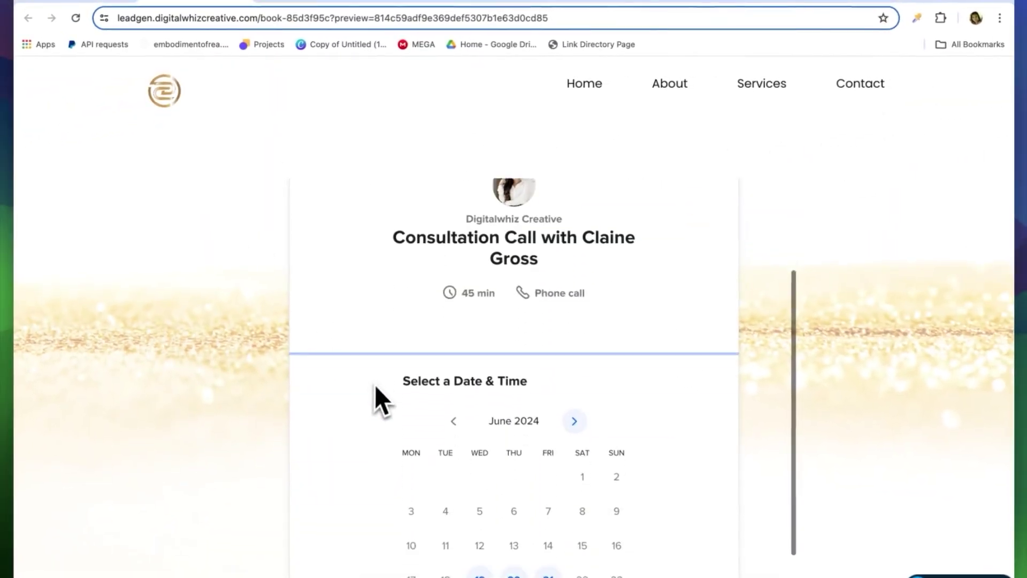
scroll(375, 385, down, 5)
click(550, 332)
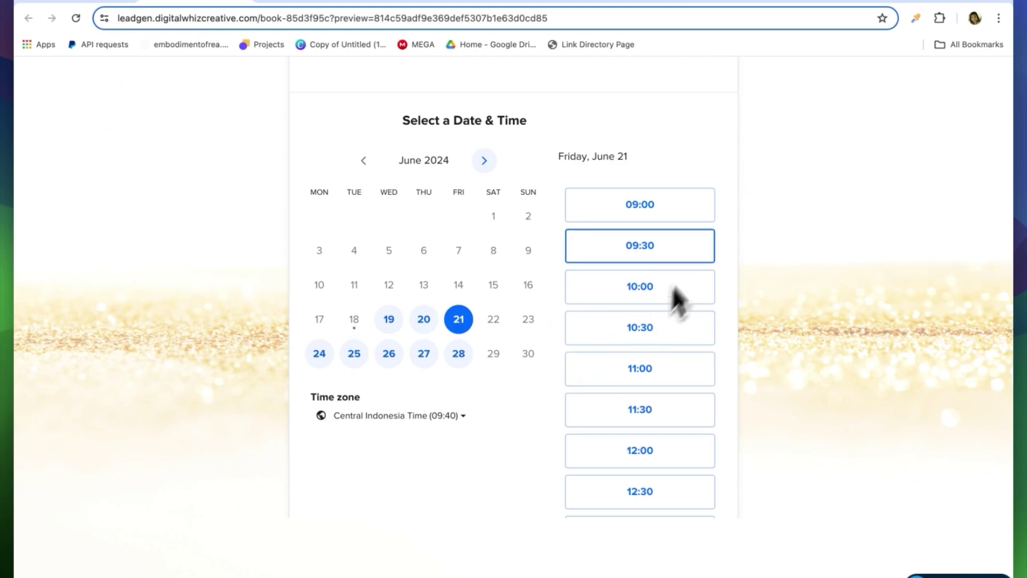
click(690, 211)
click(701, 217)
scroll(479, 423, down, 5)
scroll(471, 466, down, 3)
scroll(465, 454, up, 5)
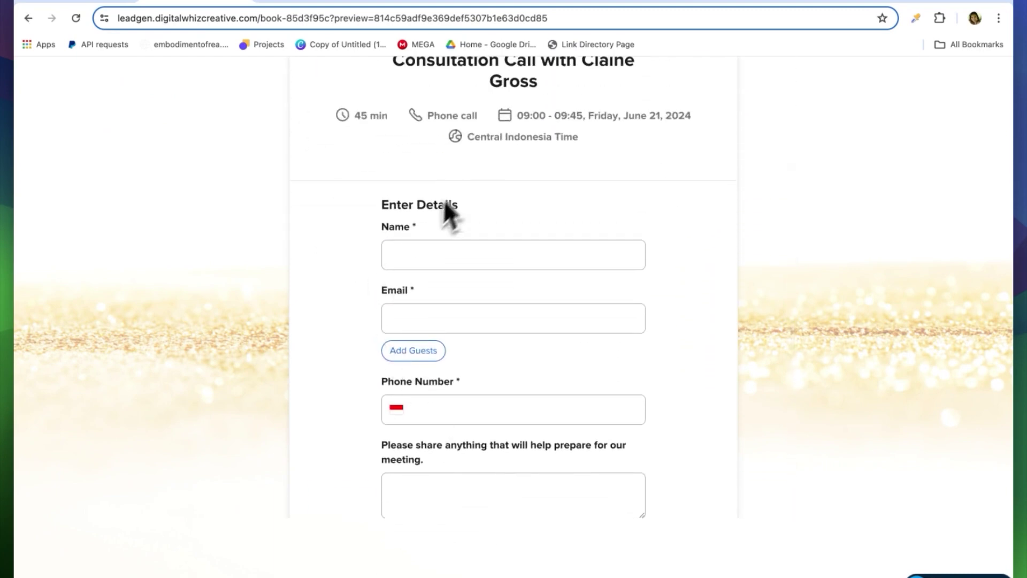
Step: Read Step 5 in the instructions document, switch to Zapier and create a new Zap
click(547, 5)
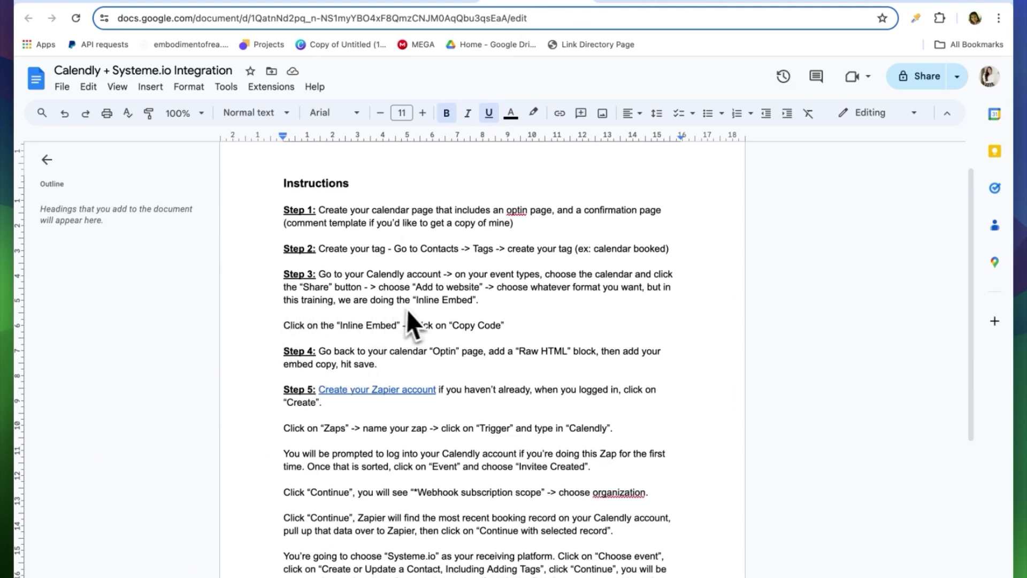
scroll(302, 358, down, 3)
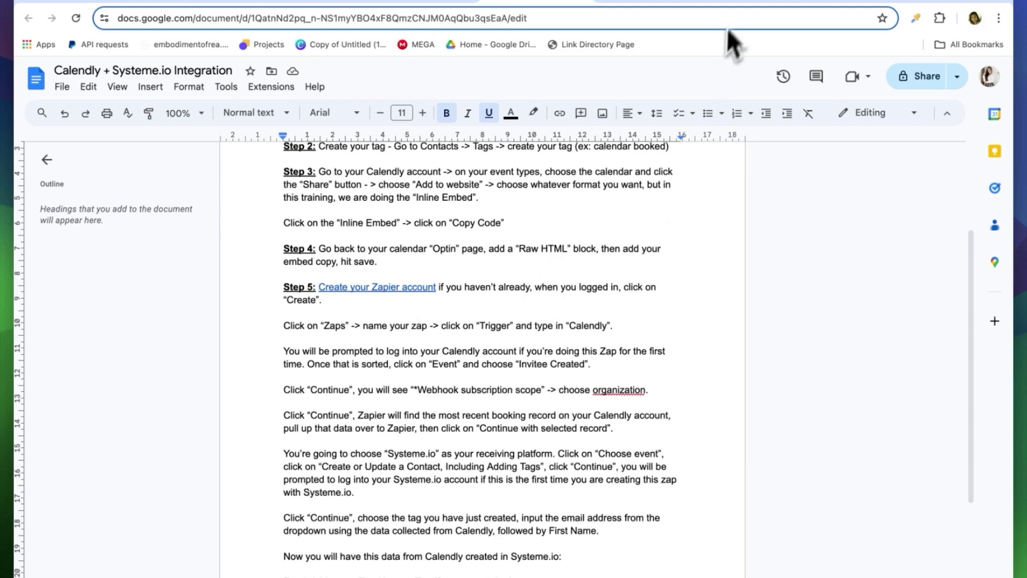
click(745, 2)
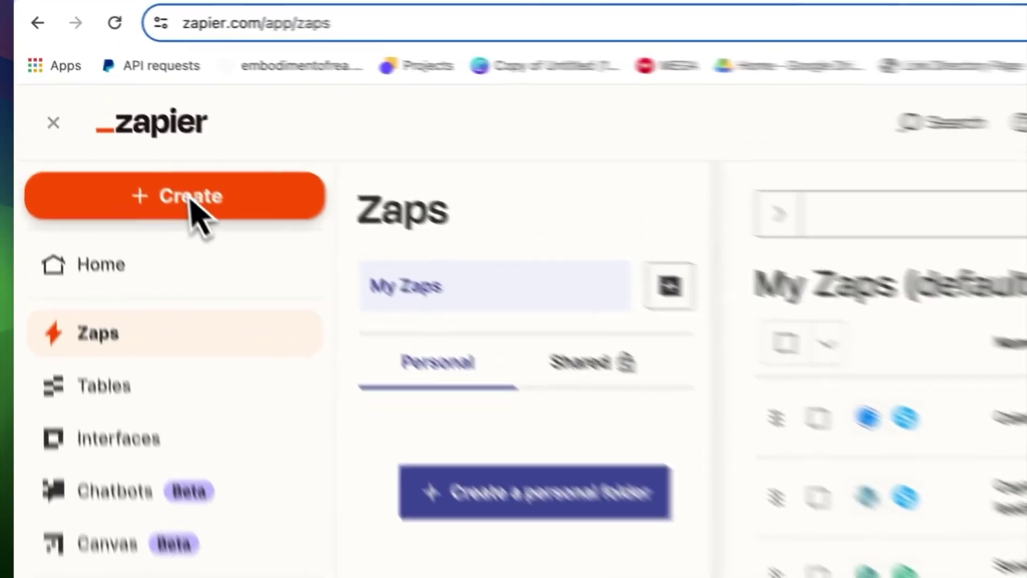
click(121, 125)
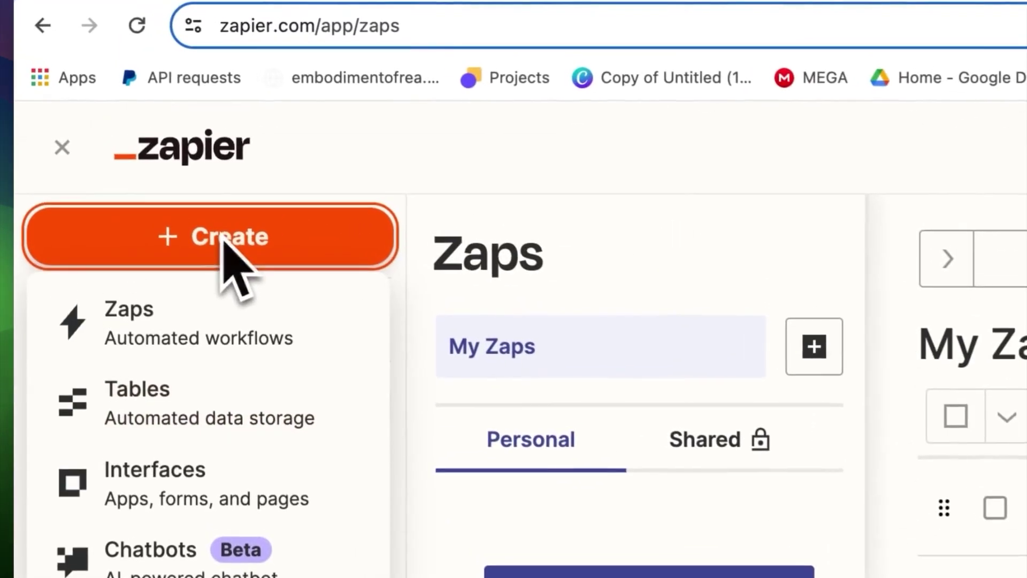
click(143, 336)
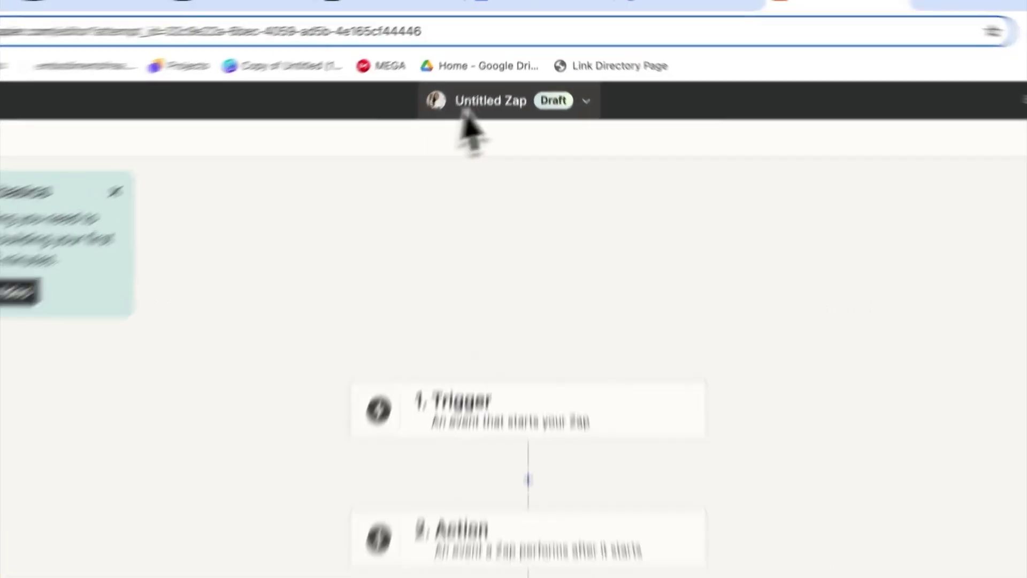
Step: Rename the Zap as "Calendly Bookings - Add to Systeme.io"
click(521, 100)
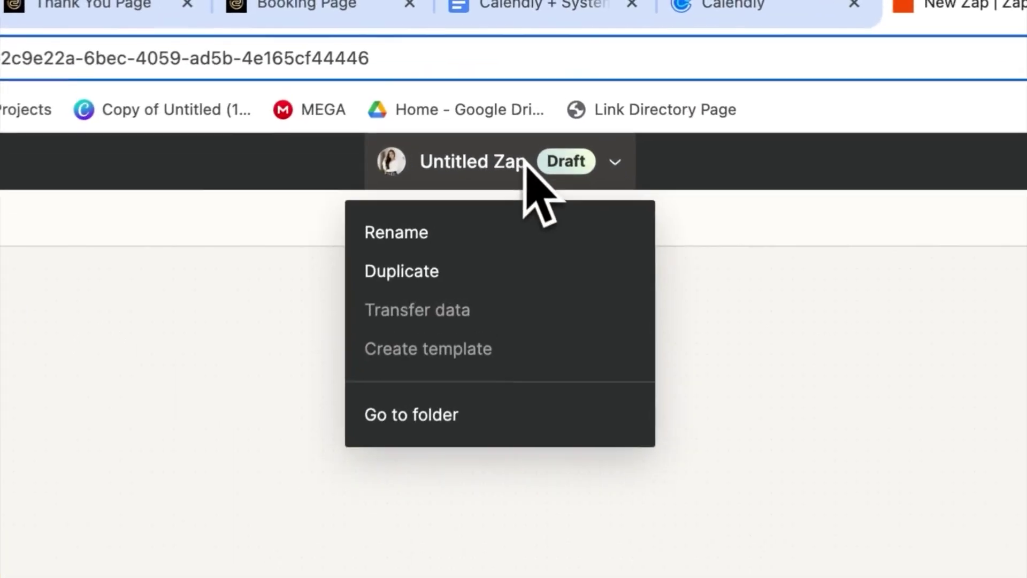
click(473, 156)
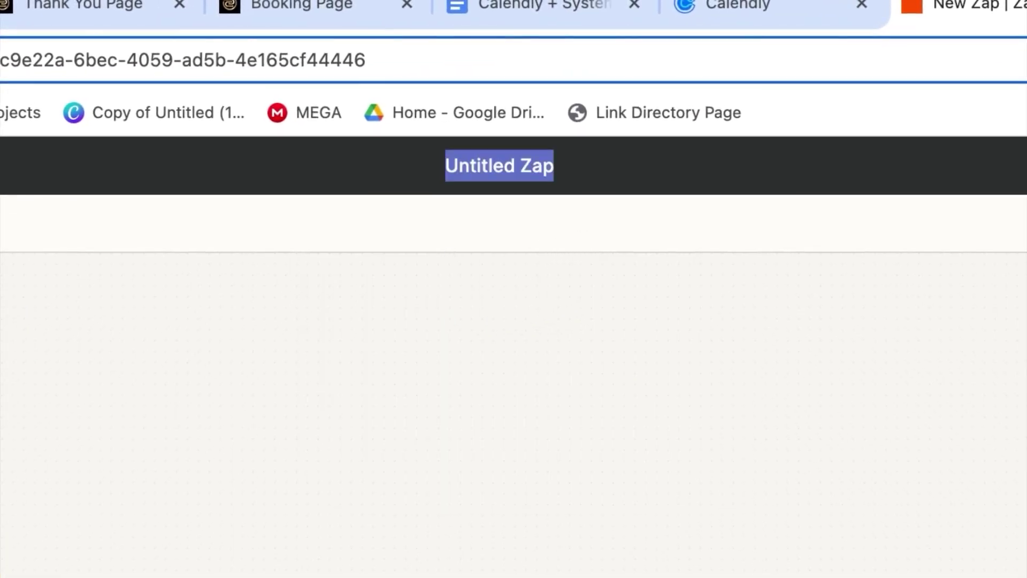
text(Cal)
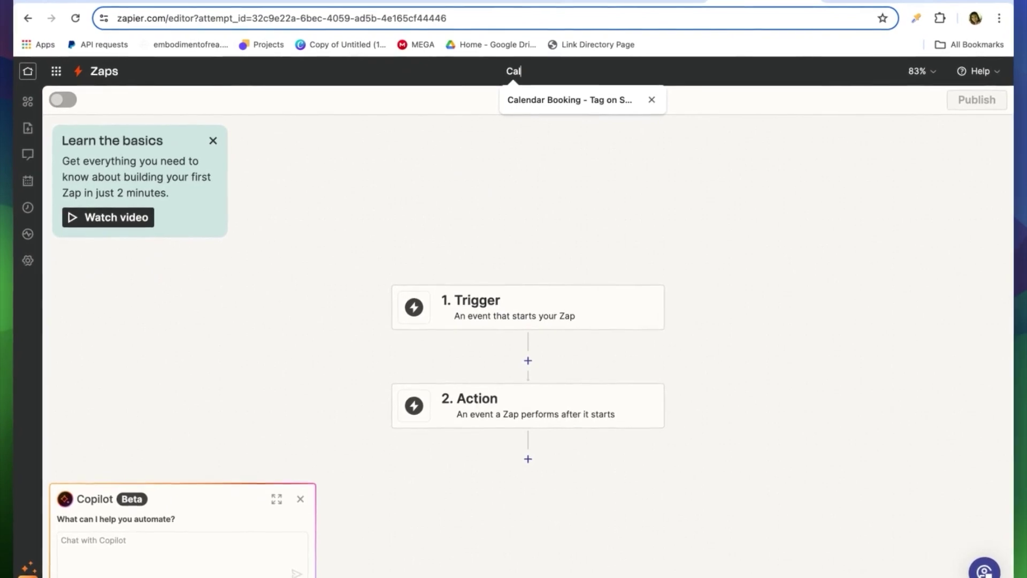
text(endly )
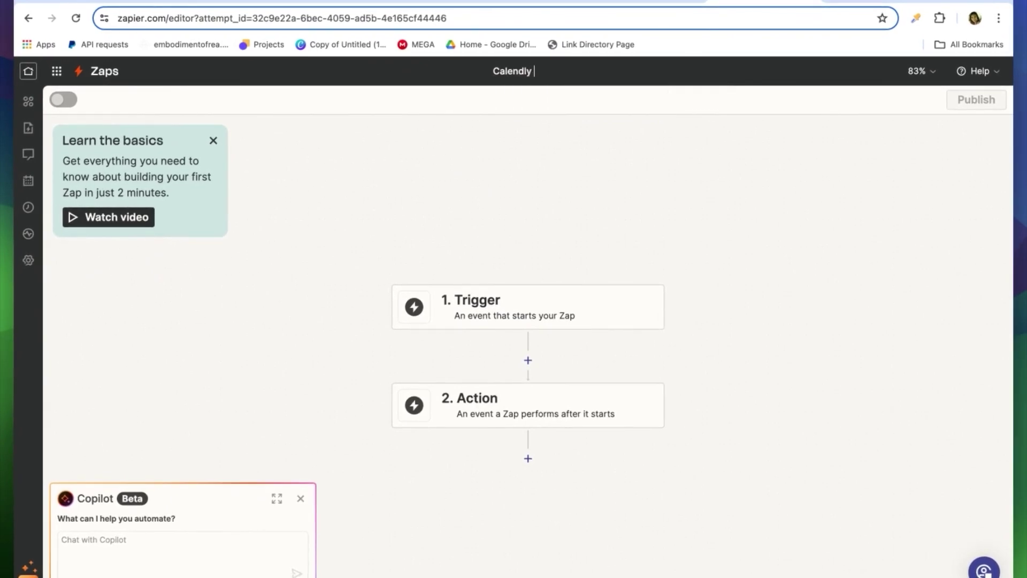
text(Bookings )
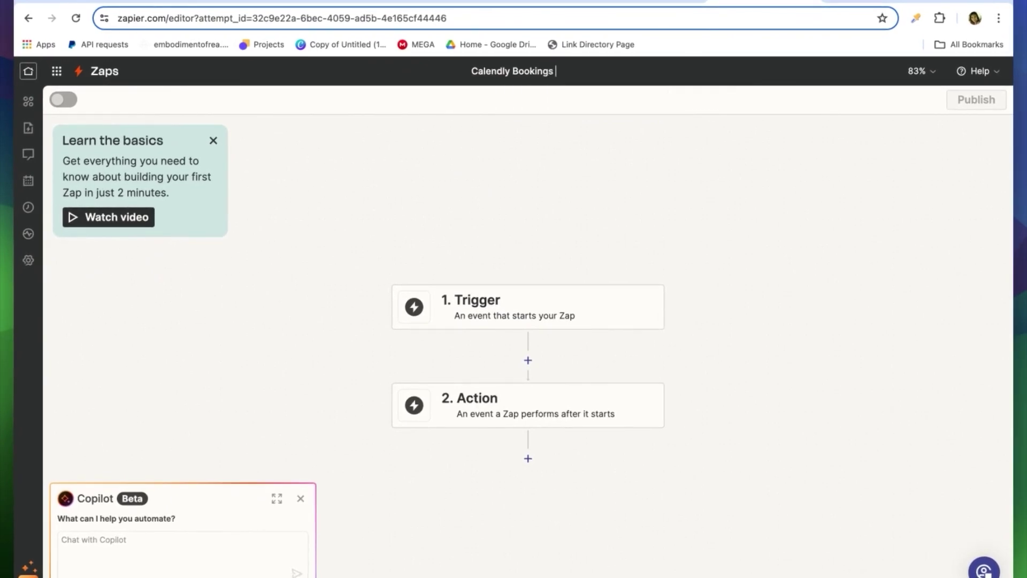
text(- Add t)
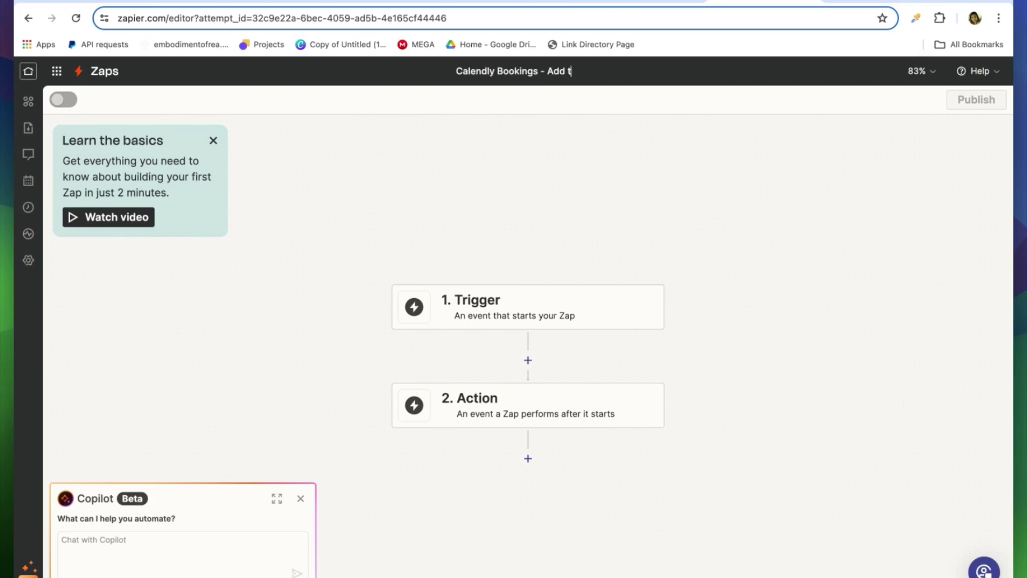
text(o Systeme.)
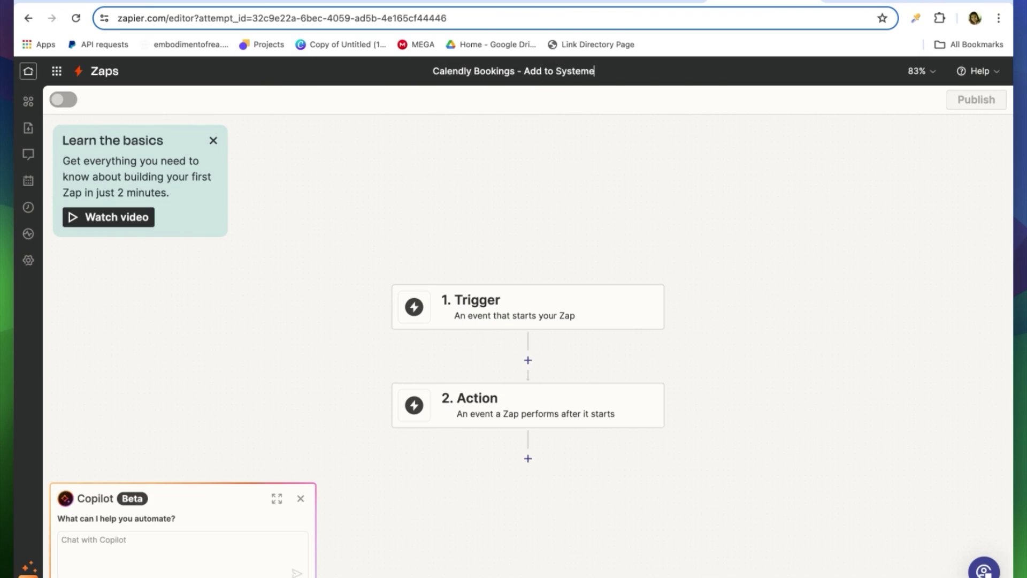
text(u)
key(BackSpace)
text(io)
click(592, 164)
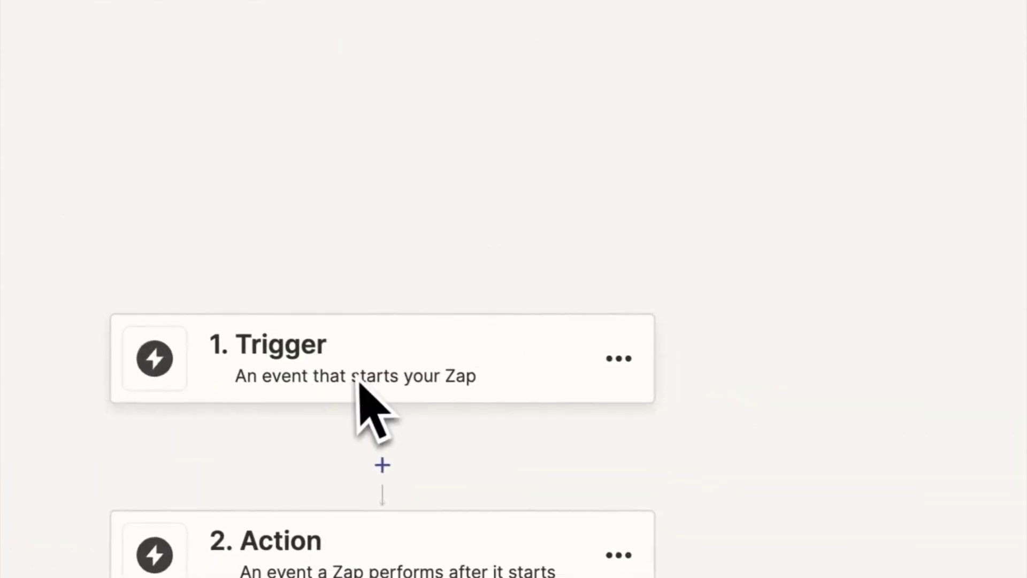
Step: Set the Zap's trigger to Calendly with the Invitee Created event and continue to the account setup
click(359, 373)
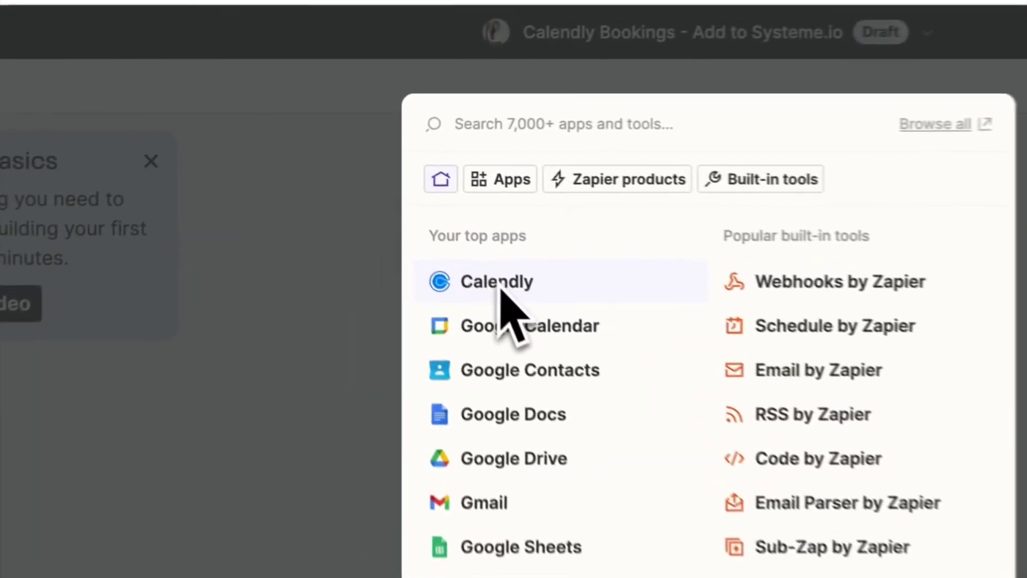
click(498, 282)
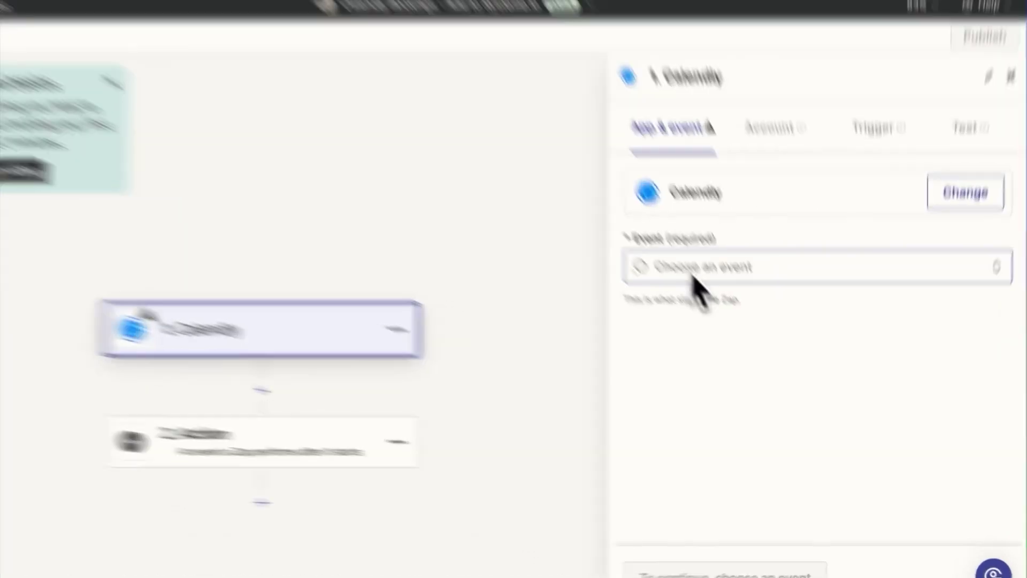
click(730, 311)
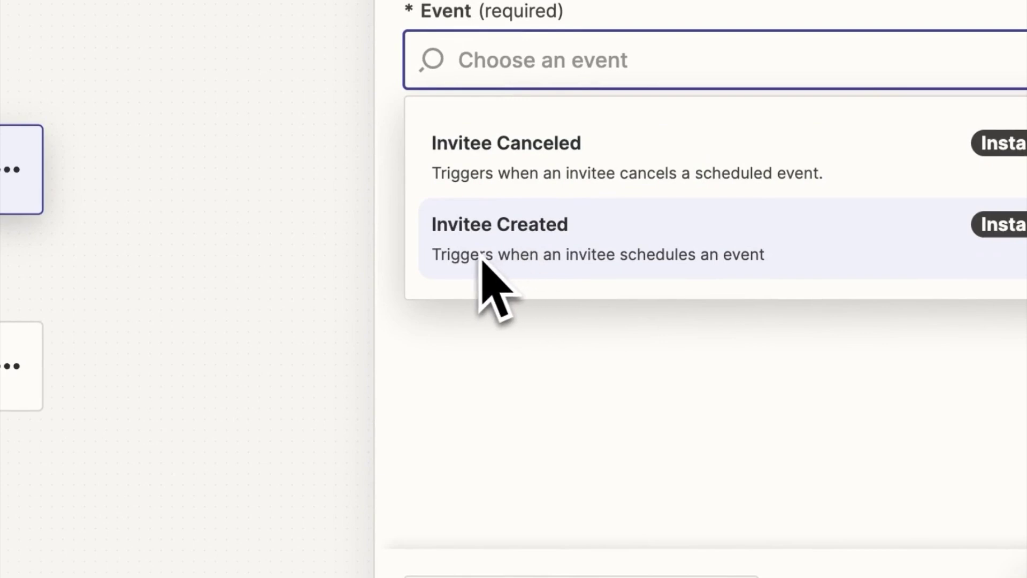
click(482, 260)
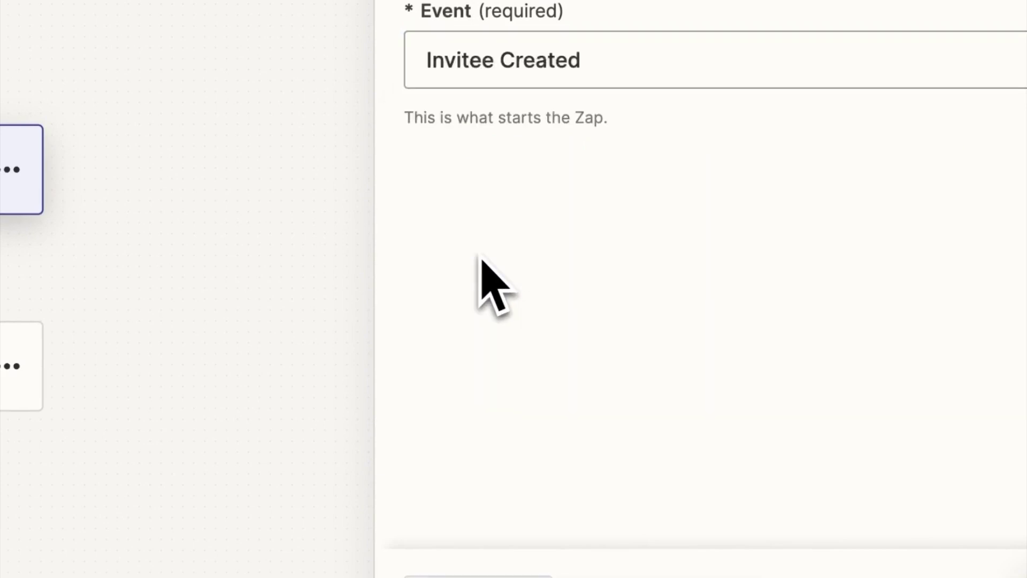
click(436, 564)
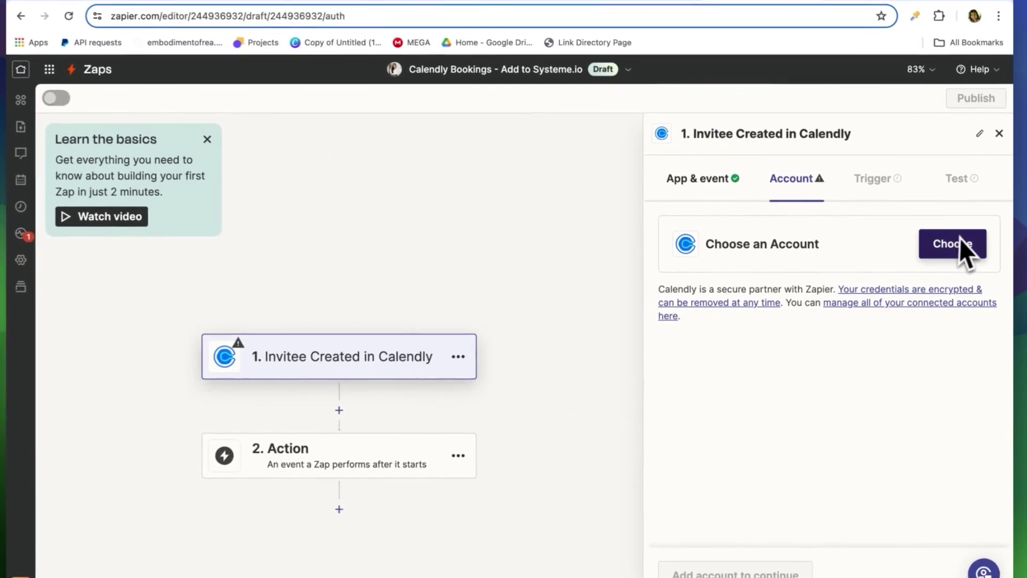
Step: Assign the Calendly account already used in 2 Zaps to the Invitee Created trigger and continue
click(937, 245)
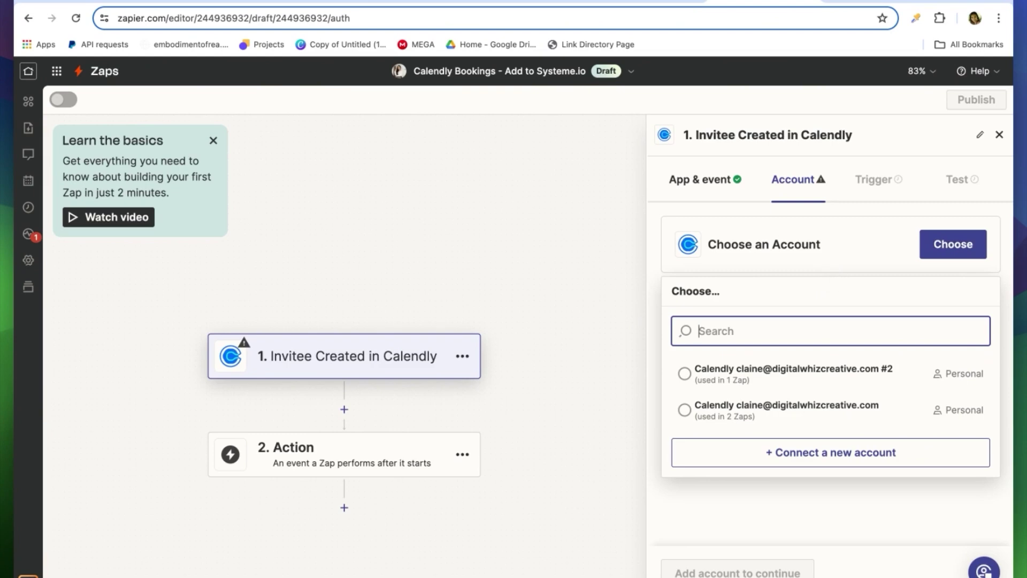
click(800, 414)
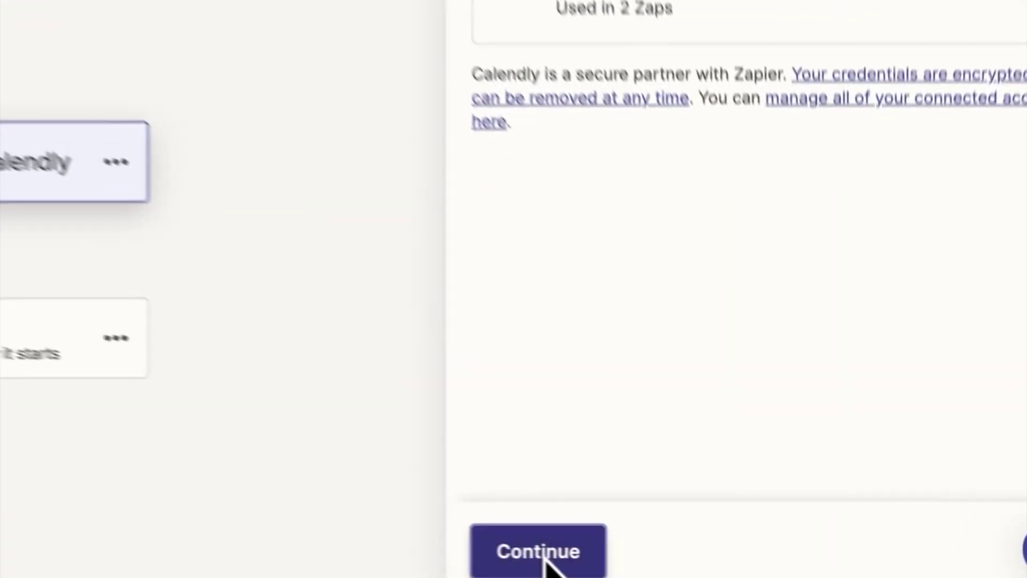
click(699, 572)
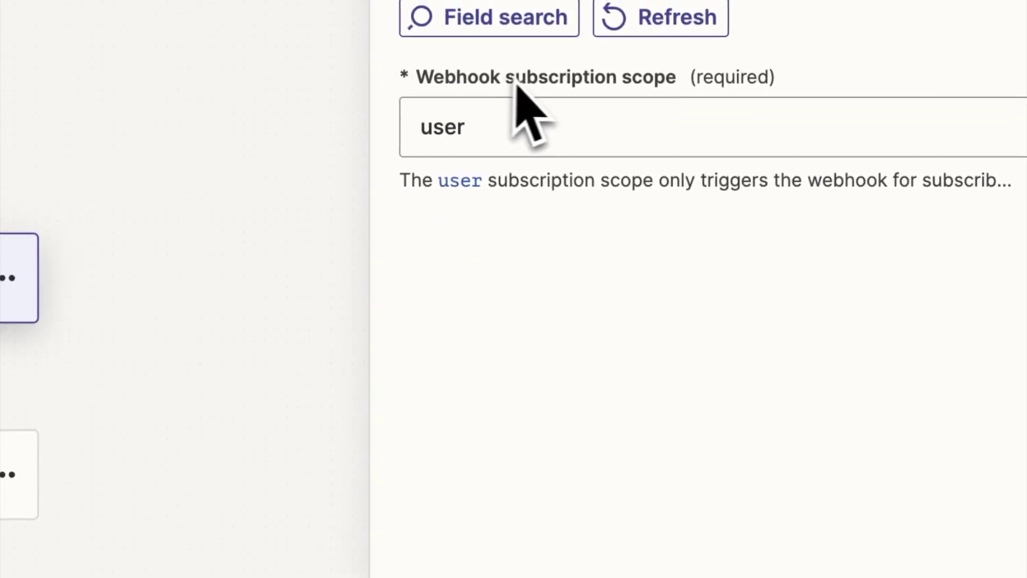
Step: Set the trigger's webhook subscription scope to Organization and continue to the trigger test
click(665, 133)
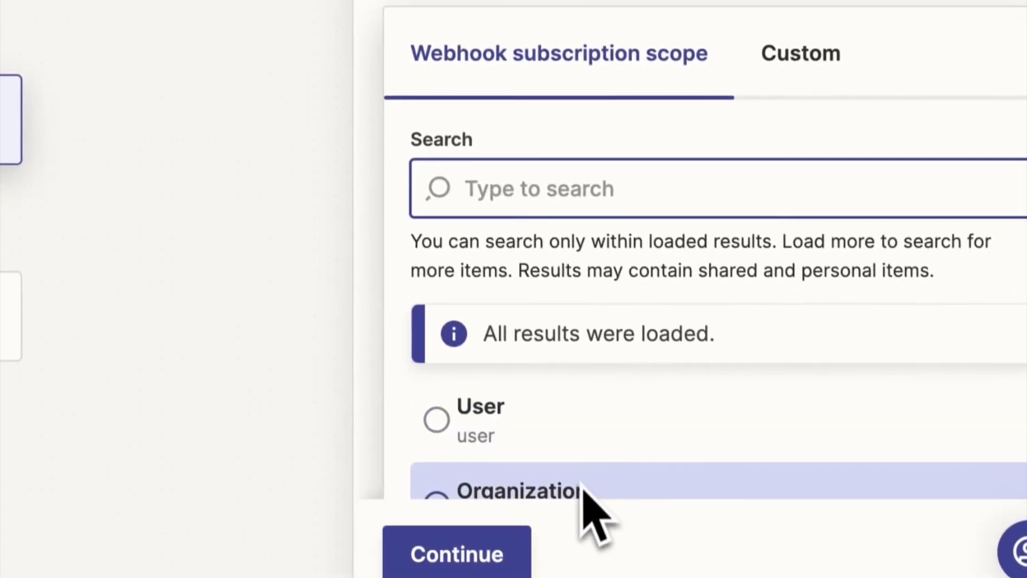
click(557, 535)
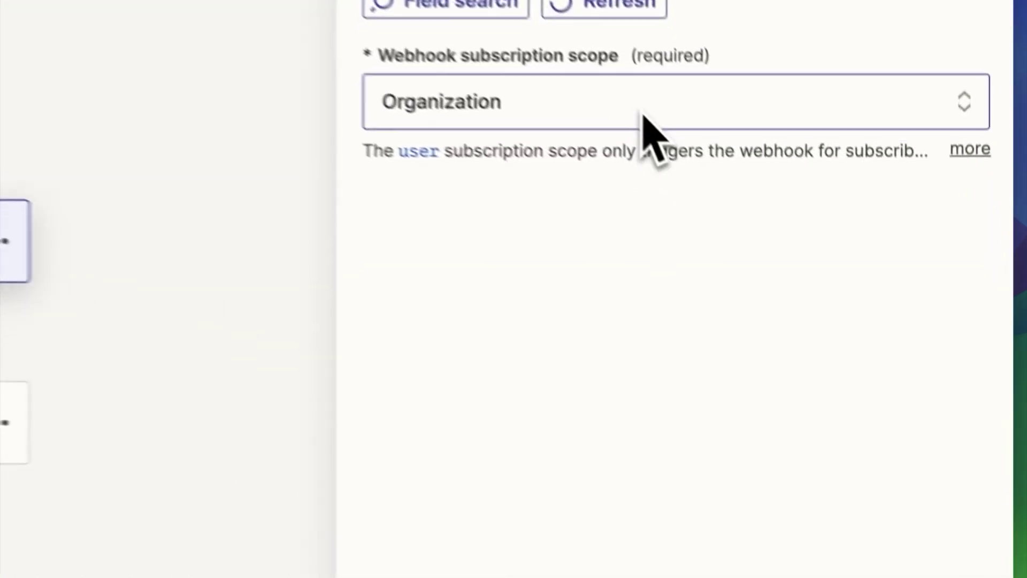
click(808, 285)
click(605, 540)
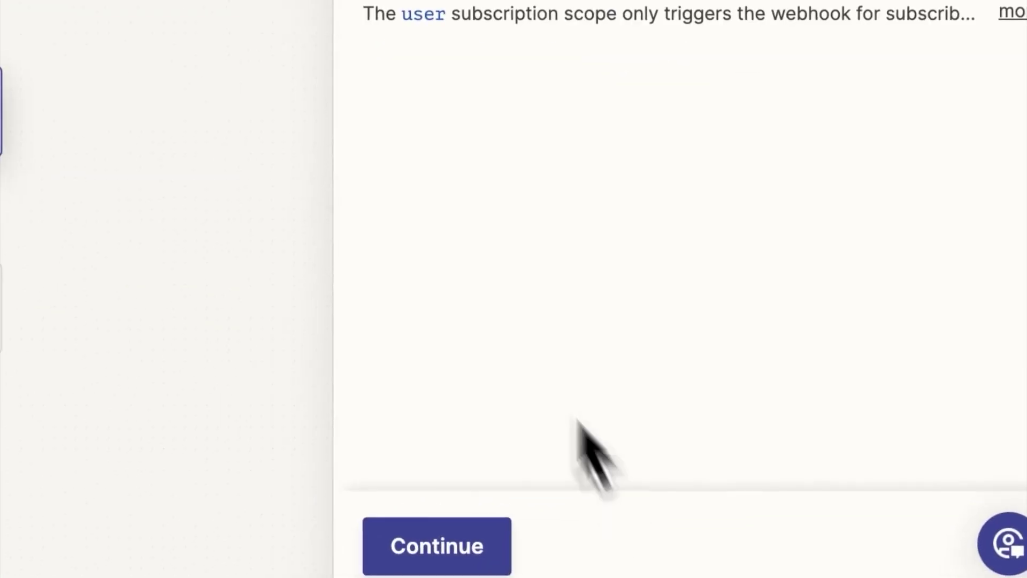
click(451, 554)
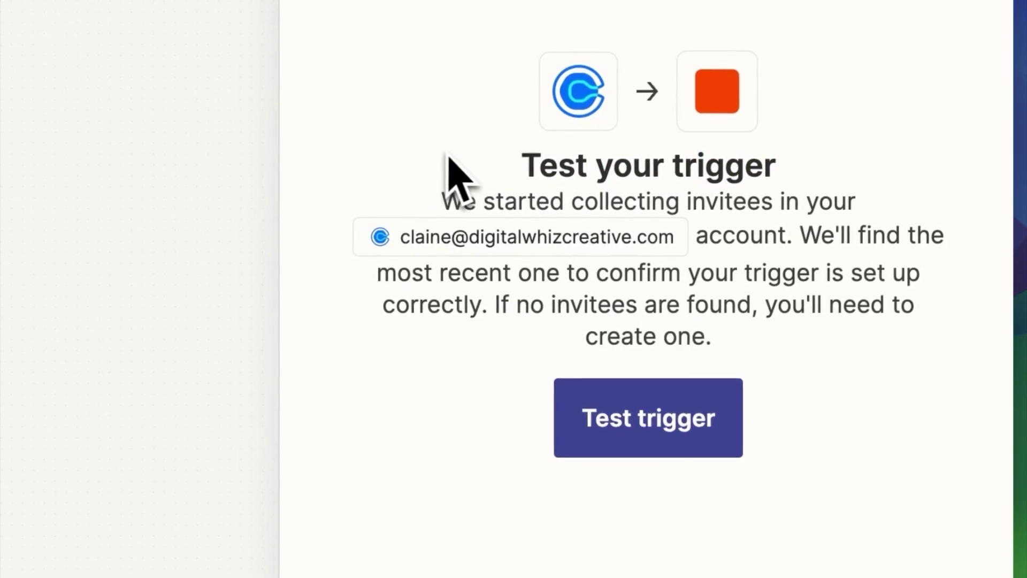
Step: Test the Calendly trigger, review the Invitee A record's details including its email, and continue with that record
triple_click(471, 153)
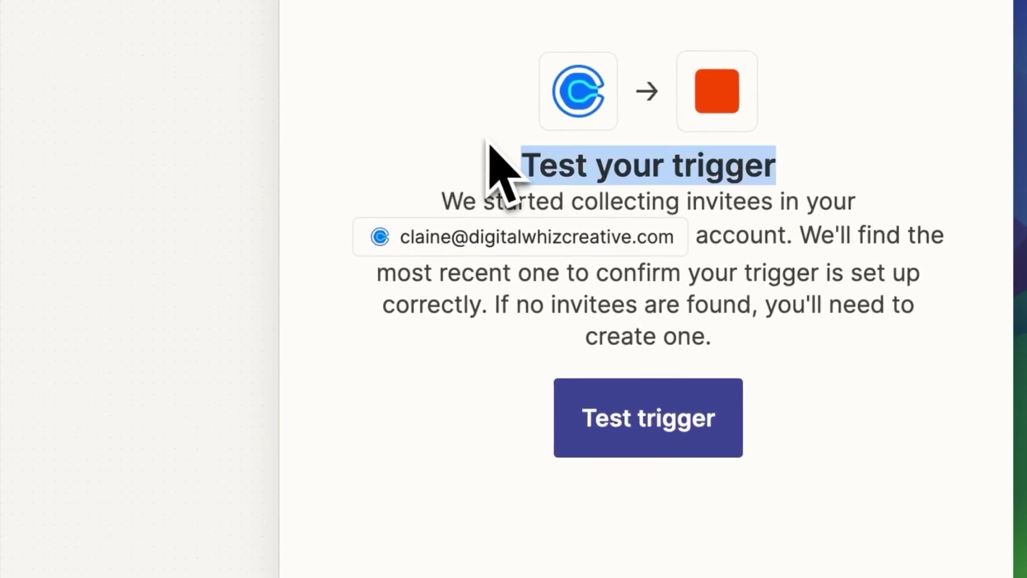
click(623, 434)
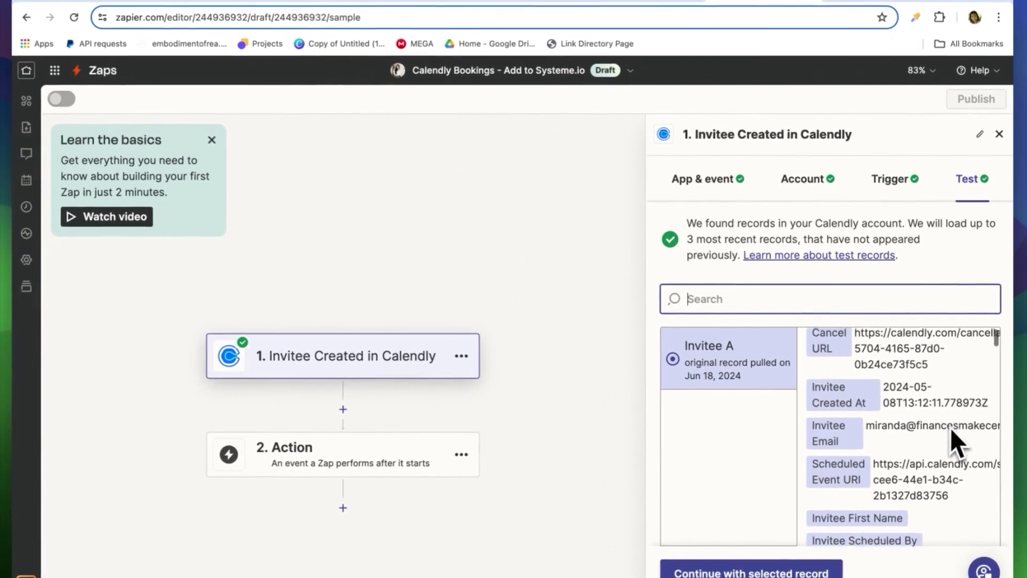
scroll(946, 429, up, 1)
scroll(923, 440, right, 3)
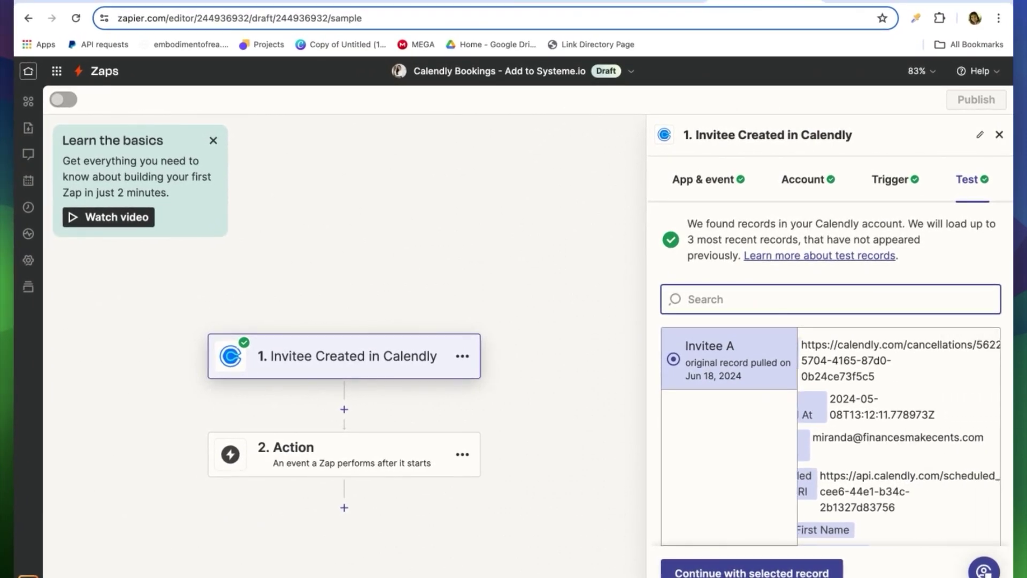
scroll(923, 440, left, 3)
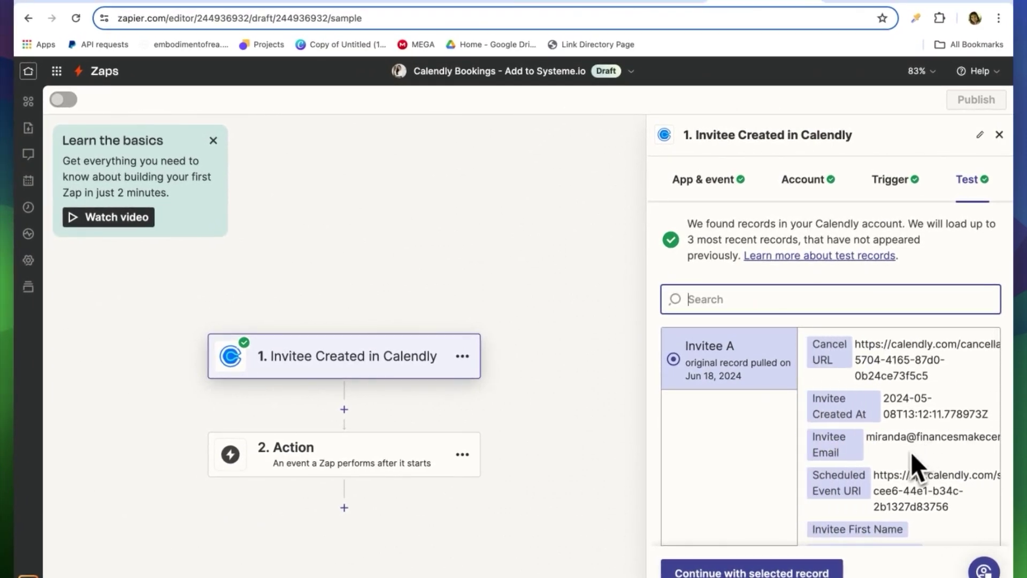
drag(873, 440, 1007, 451)
scroll(913, 457, left, 3)
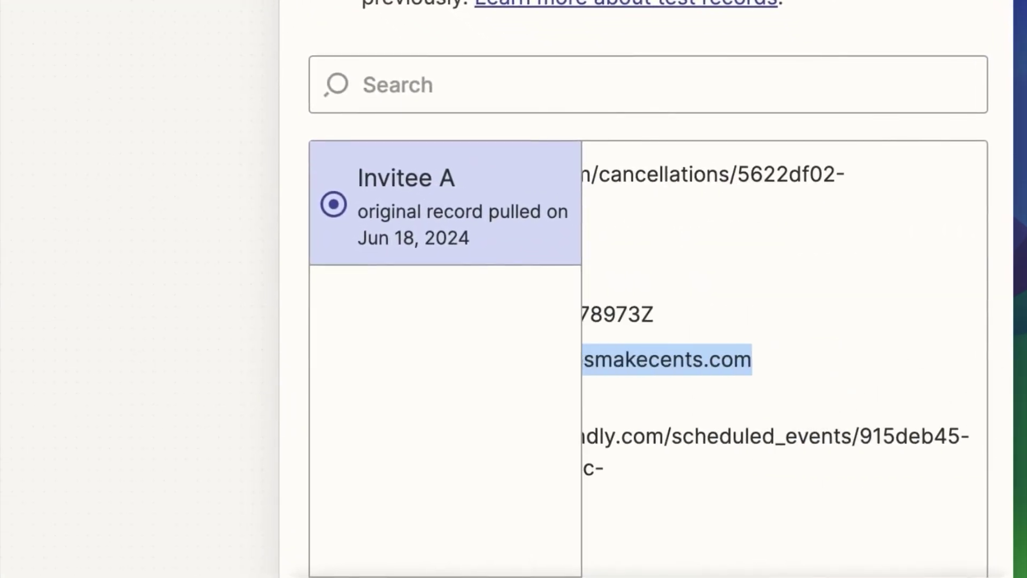
scroll(807, 364, left, 5)
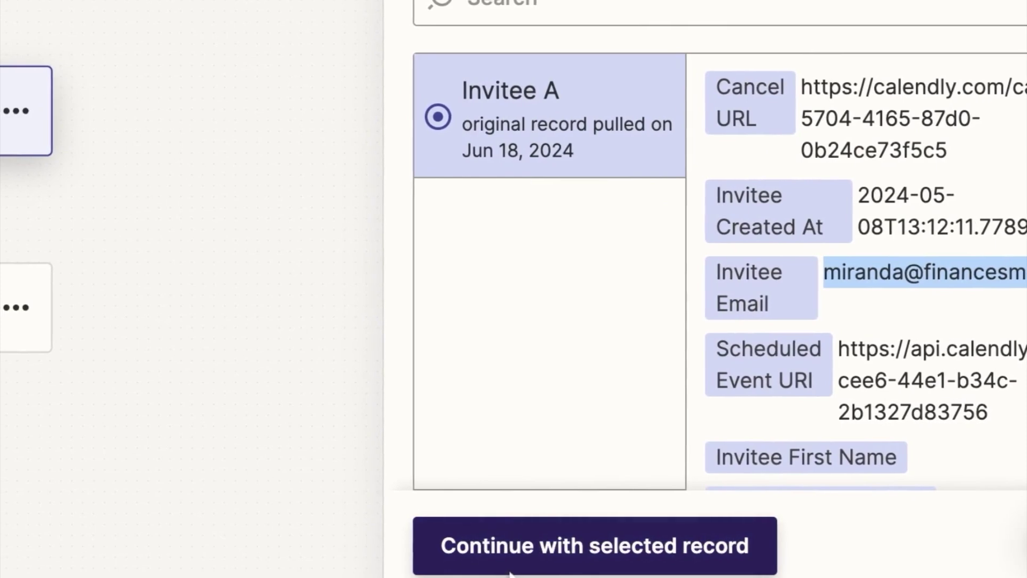
click(520, 559)
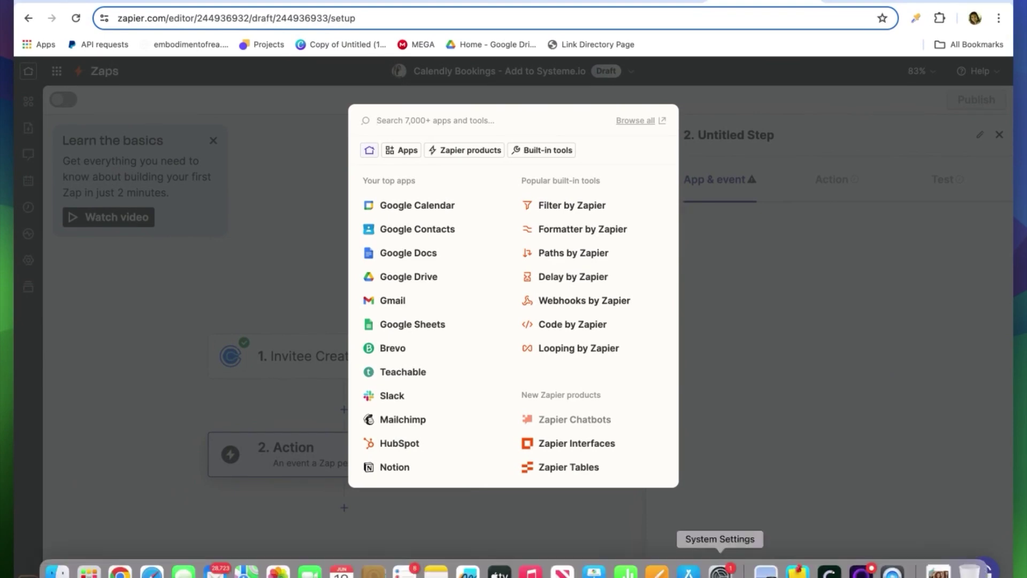
Step: Set the Zap's action to systeme.io with the event Create or Update a Contact, Including Adding Tags, and accept the connected account
text(systeme)
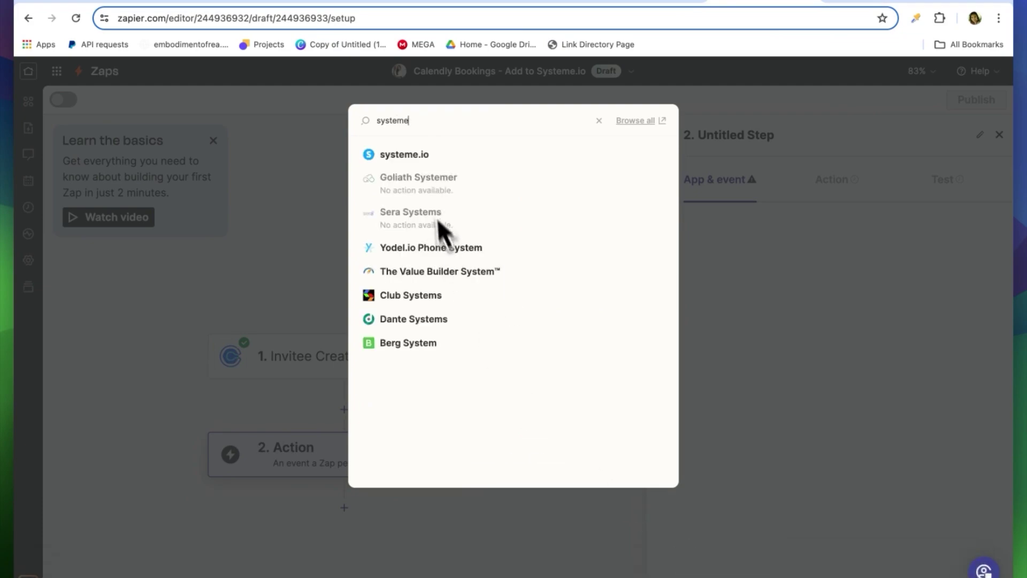
click(405, 154)
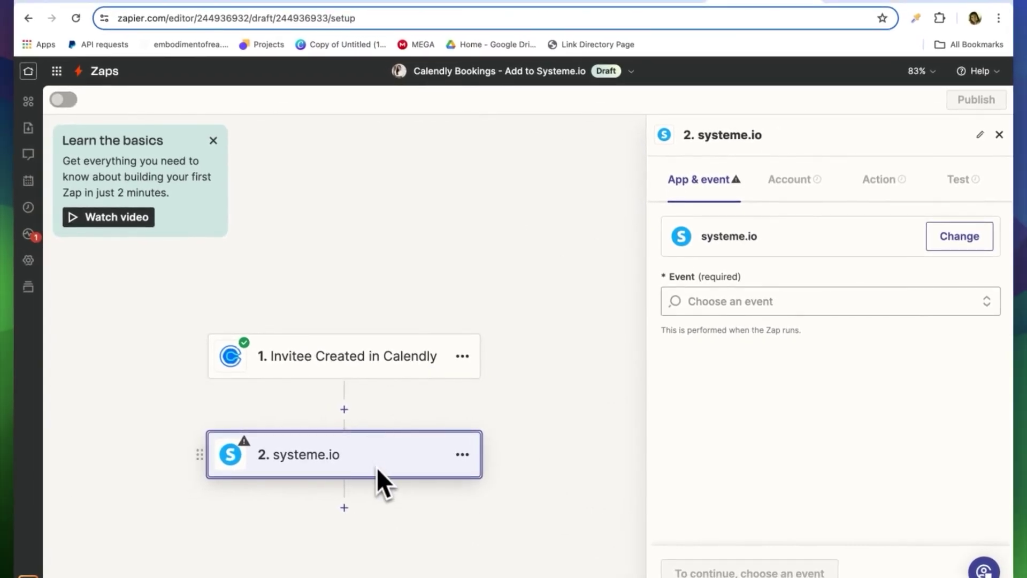
click(940, 293)
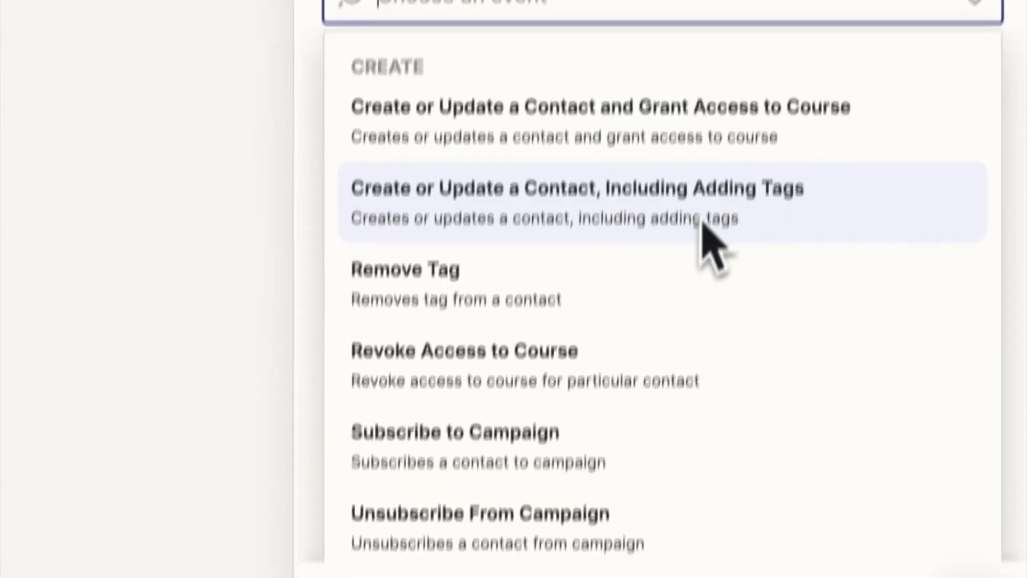
click(683, 385)
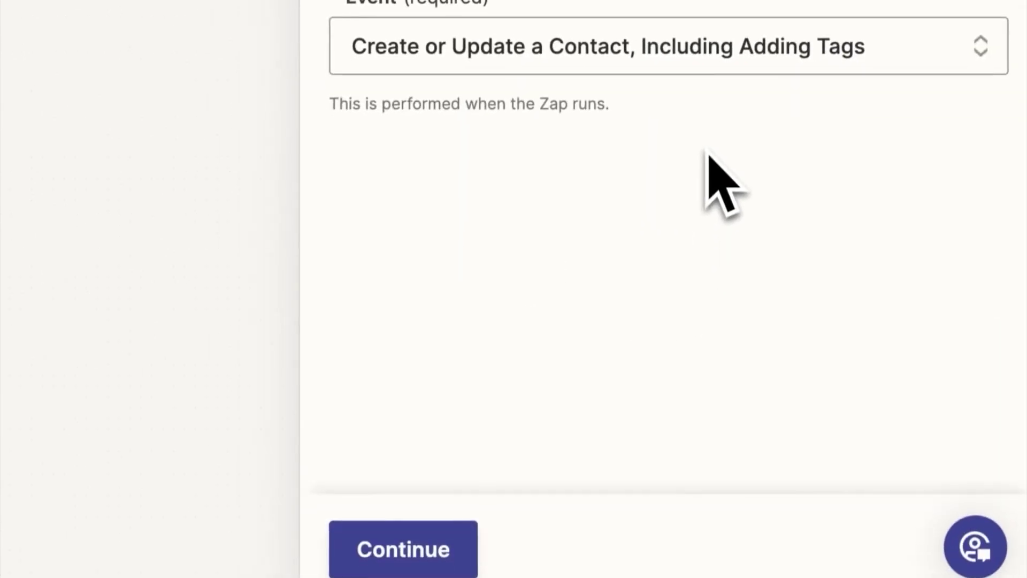
click(399, 549)
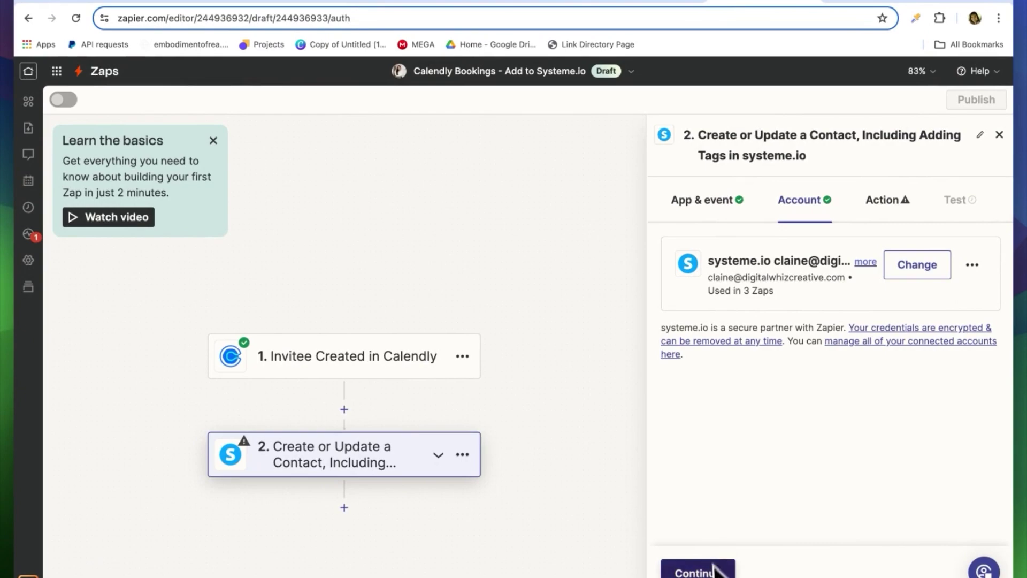
click(696, 570)
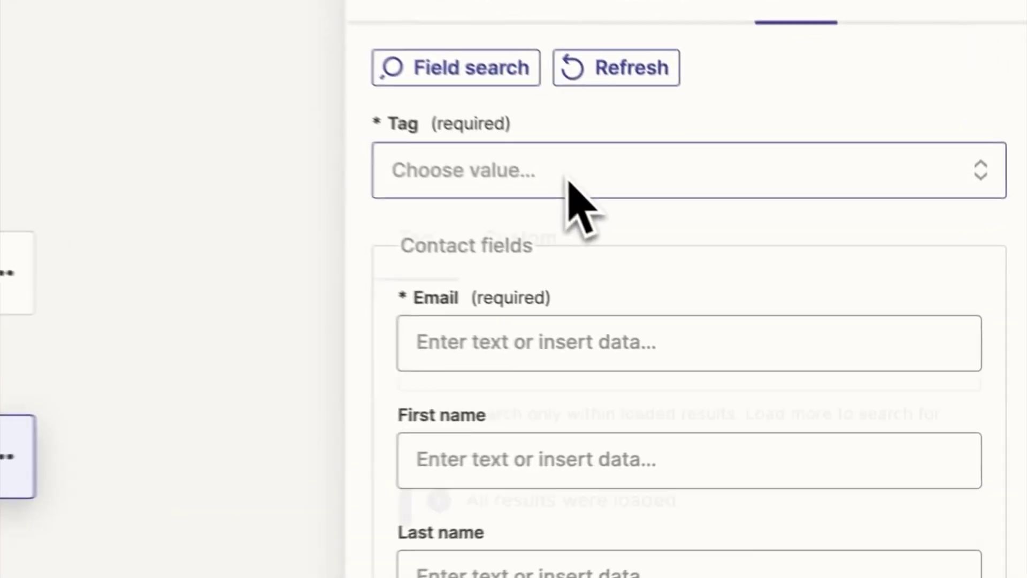
Step: Look through the available systeme.io tags and set the action's Tag to "calendar booked"
click(763, 306)
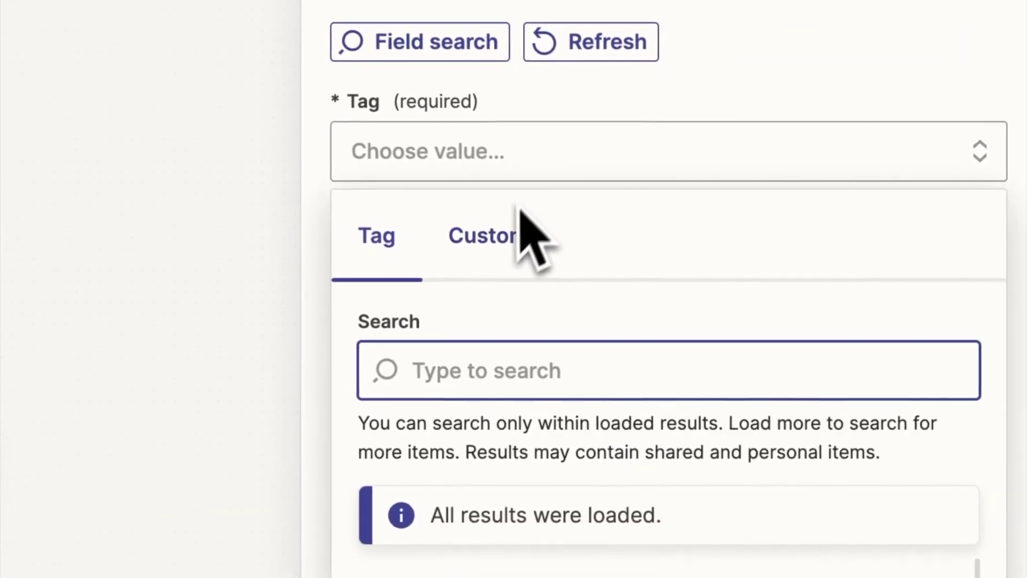
scroll(522, 481, down, 5)
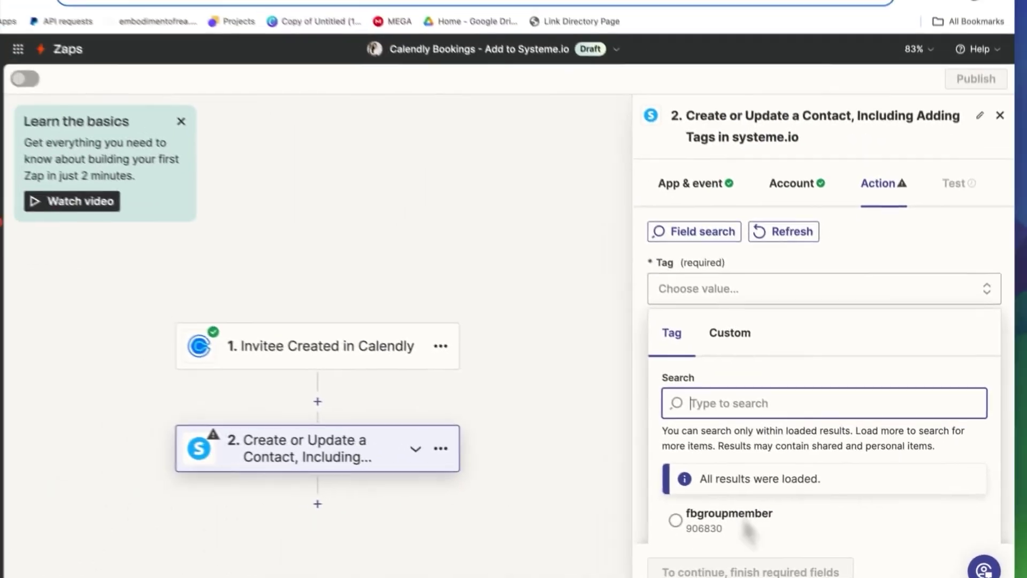
scroll(753, 518, down, 5)
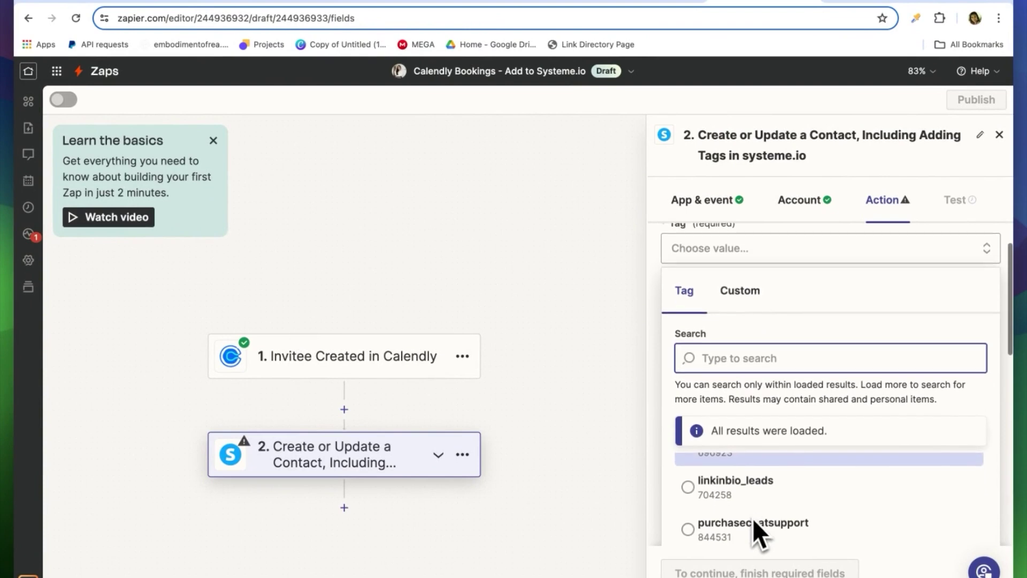
scroll(750, 396, up, 5)
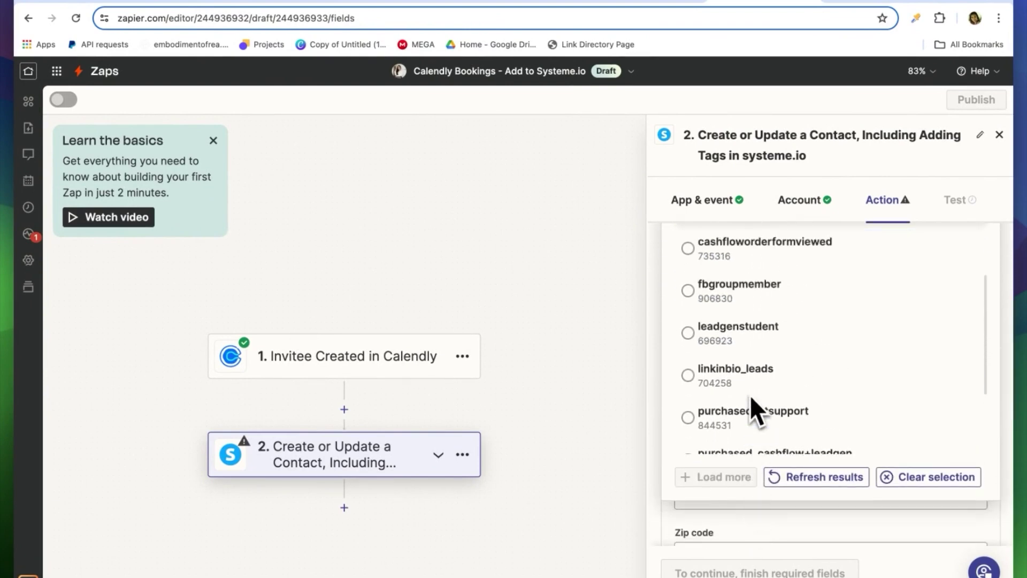
scroll(750, 396, down, 5)
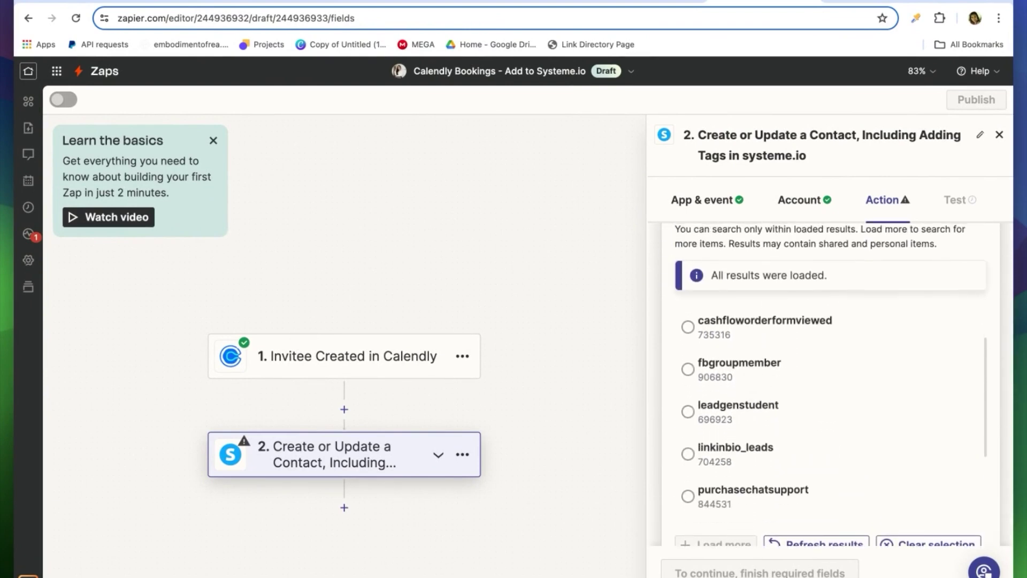
scroll(750, 396, up, 1)
scroll(829, 402, up, 3)
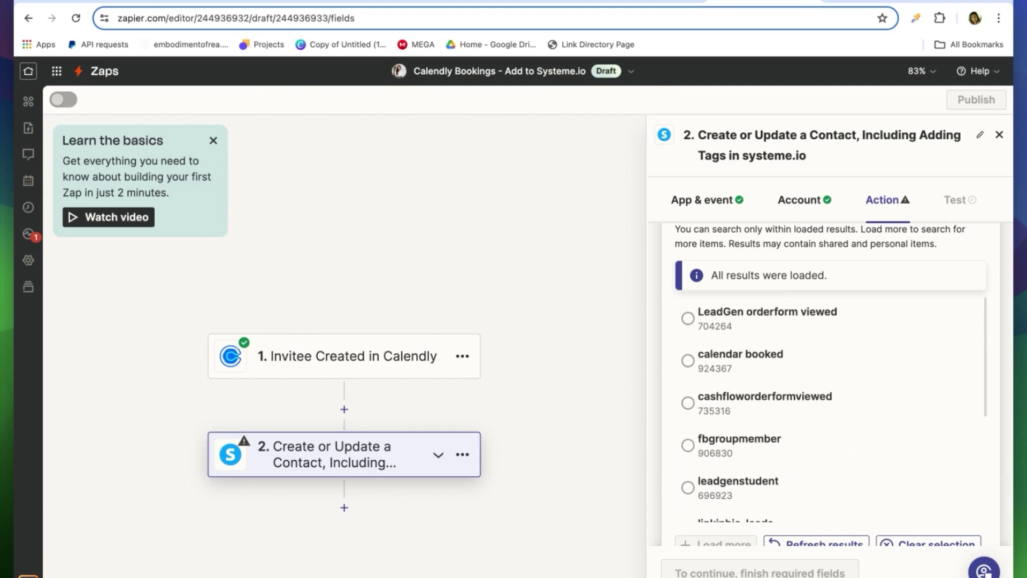
click(698, 364)
Step: Map the contact's Email field to Calendly's Invitee Email and the First name field to Invitee Name
scroll(696, 343, up, 5)
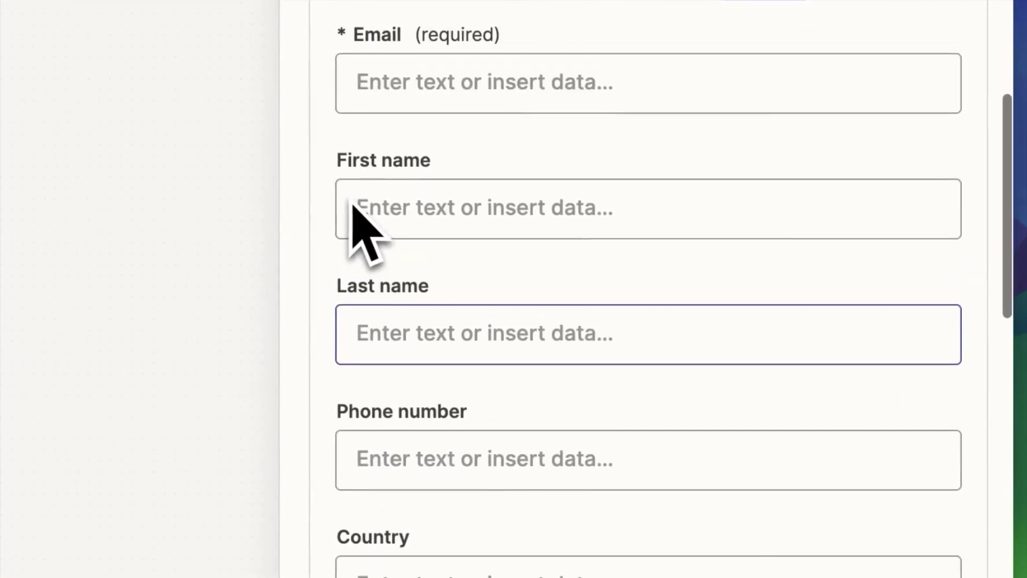
scroll(355, 229, up, 2)
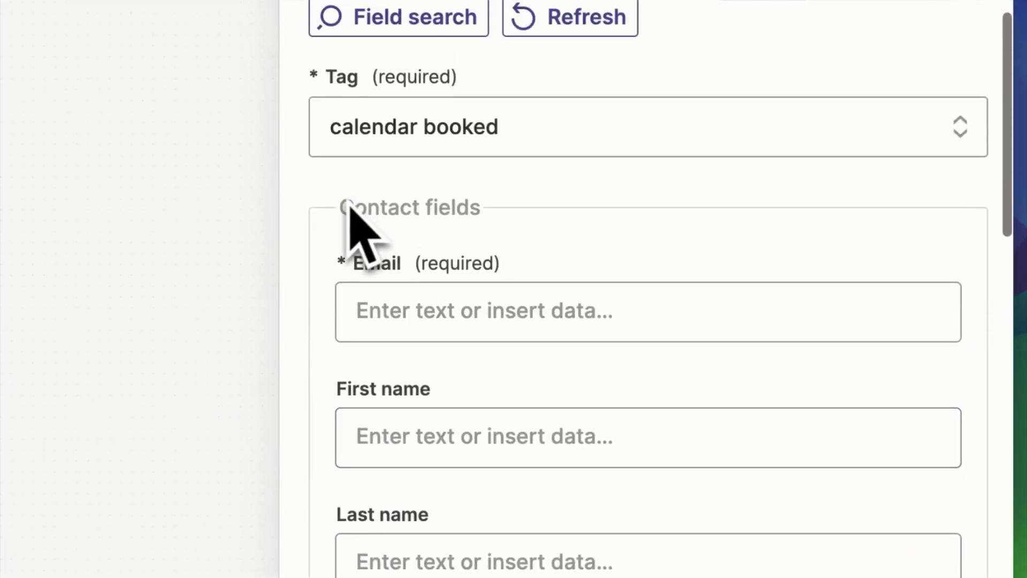
click(461, 321)
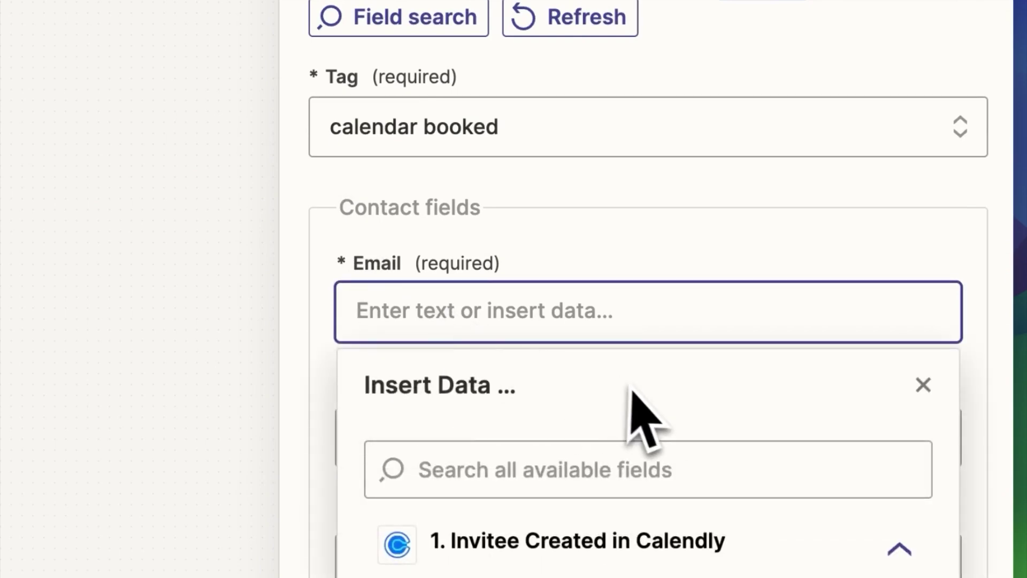
click(728, 262)
click(724, 321)
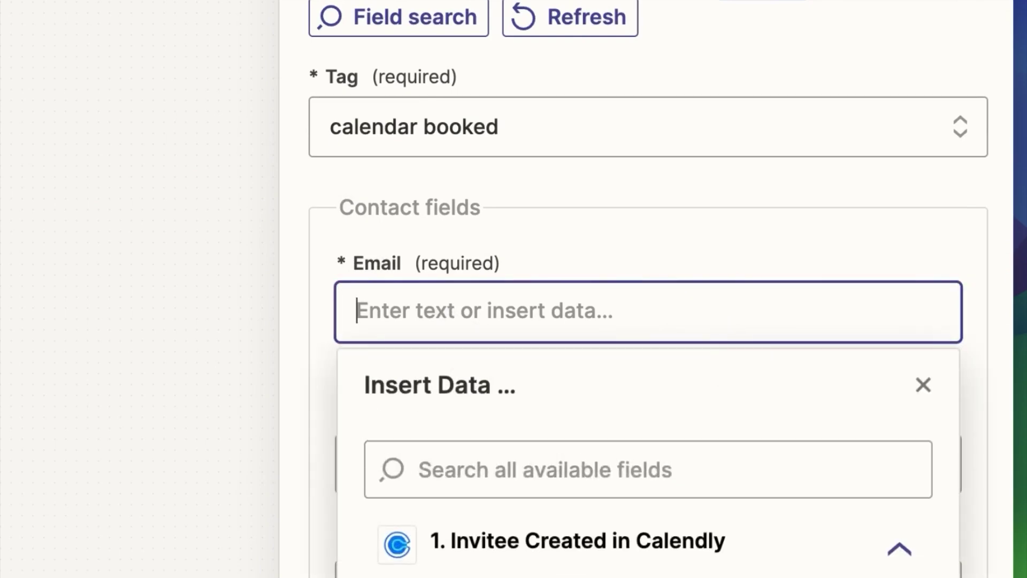
scroll(729, 344, down, 5)
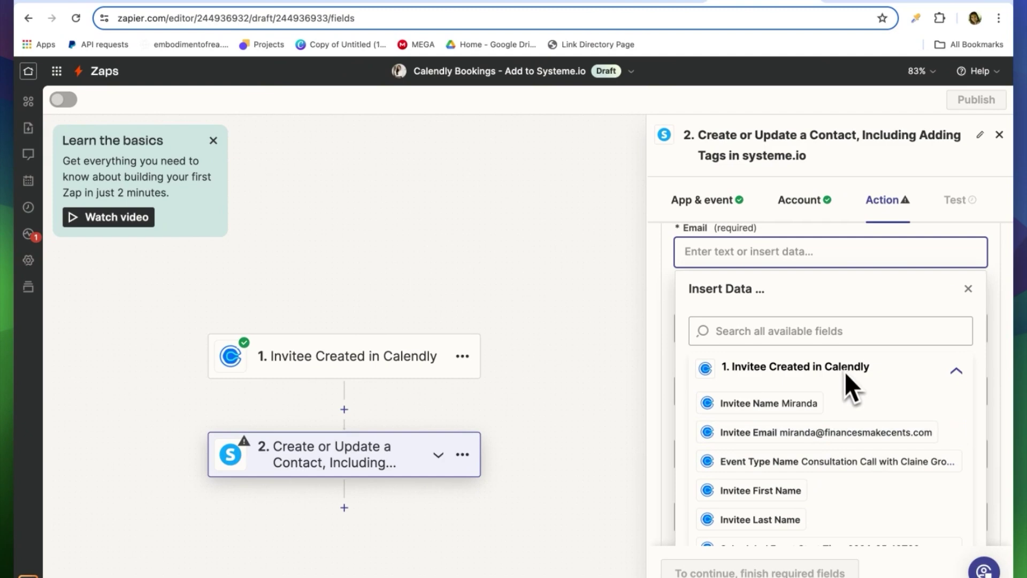
click(762, 441)
click(430, 381)
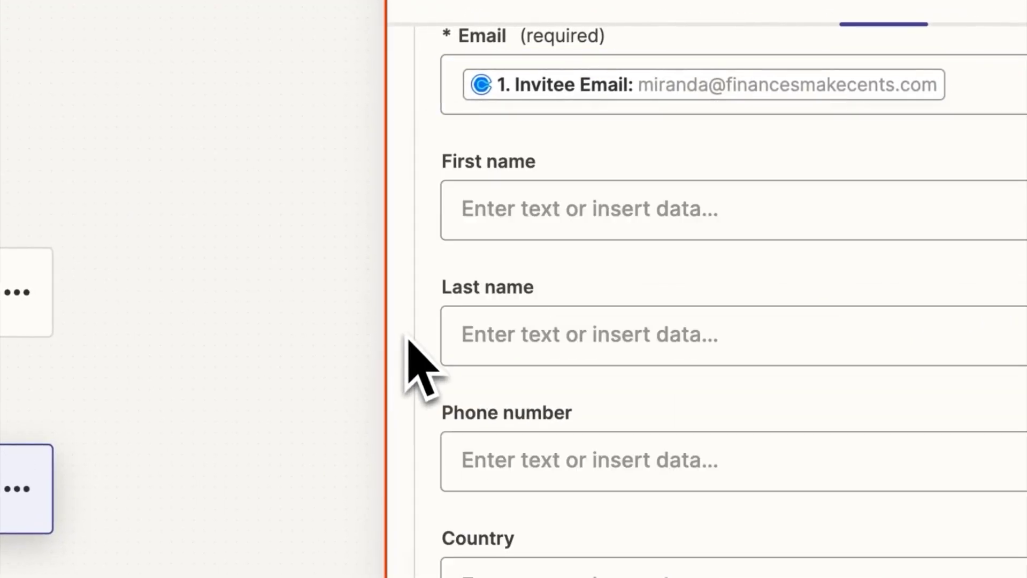
scroll(516, 160, up, 3)
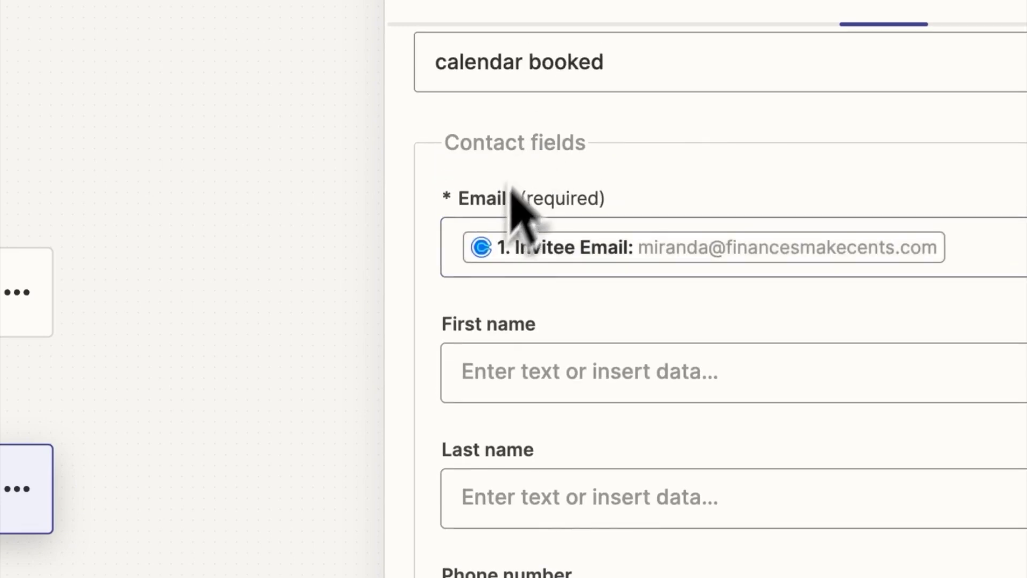
click(491, 374)
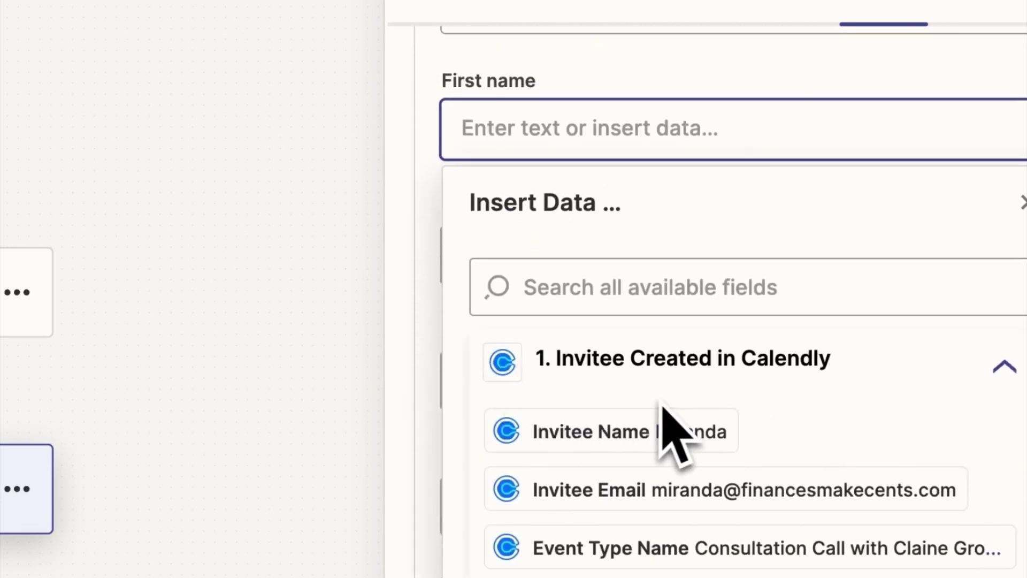
click(622, 450)
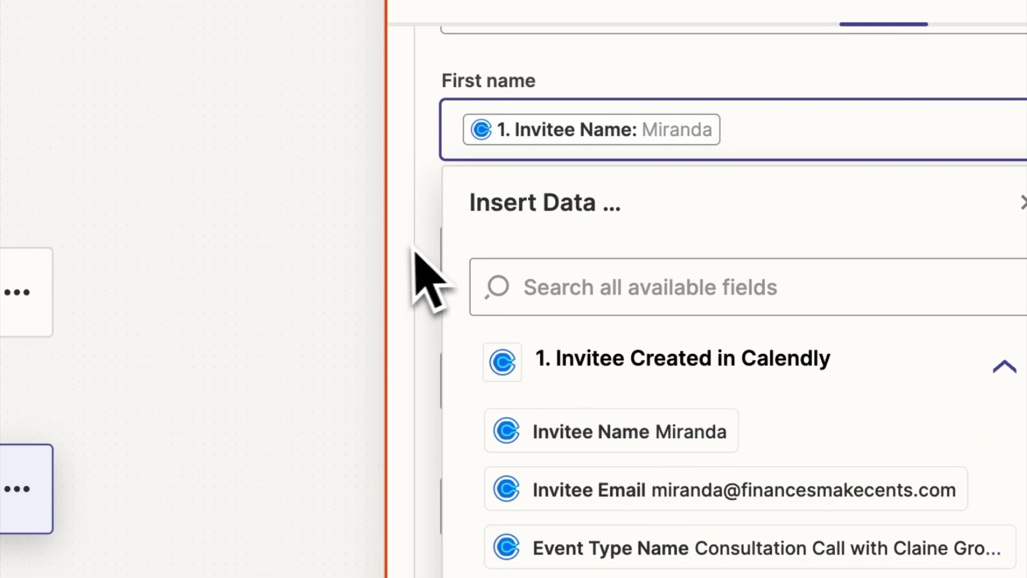
Step: Browse the Calendly data offered for the contact's Last name field, including Invitee Last Name, and leave the field unmapped
click(428, 251)
scroll(575, 396, down, 3)
scroll(583, 410, up, 3)
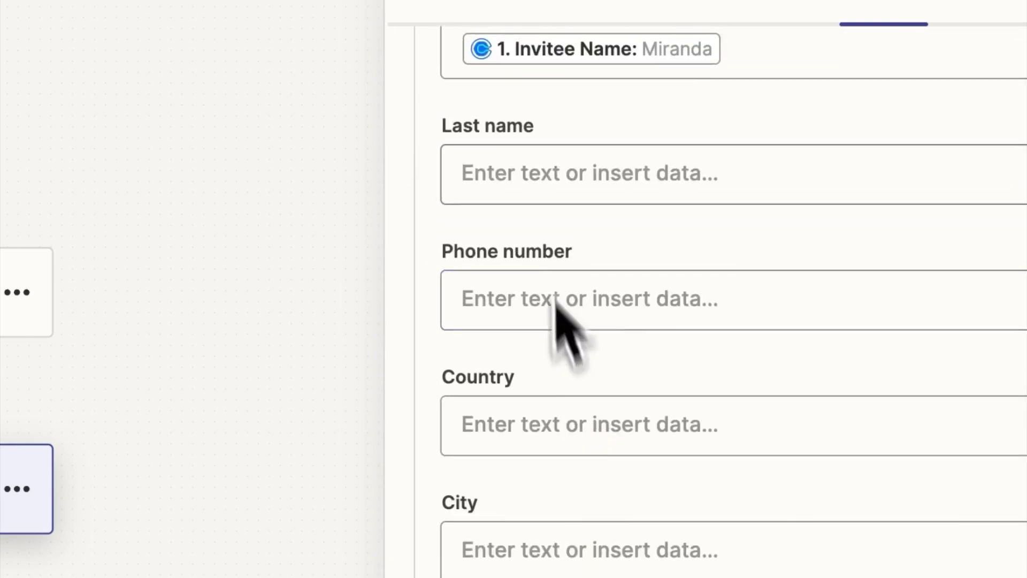
click(546, 239)
scroll(663, 560, down, 2)
scroll(663, 567, up, 1)
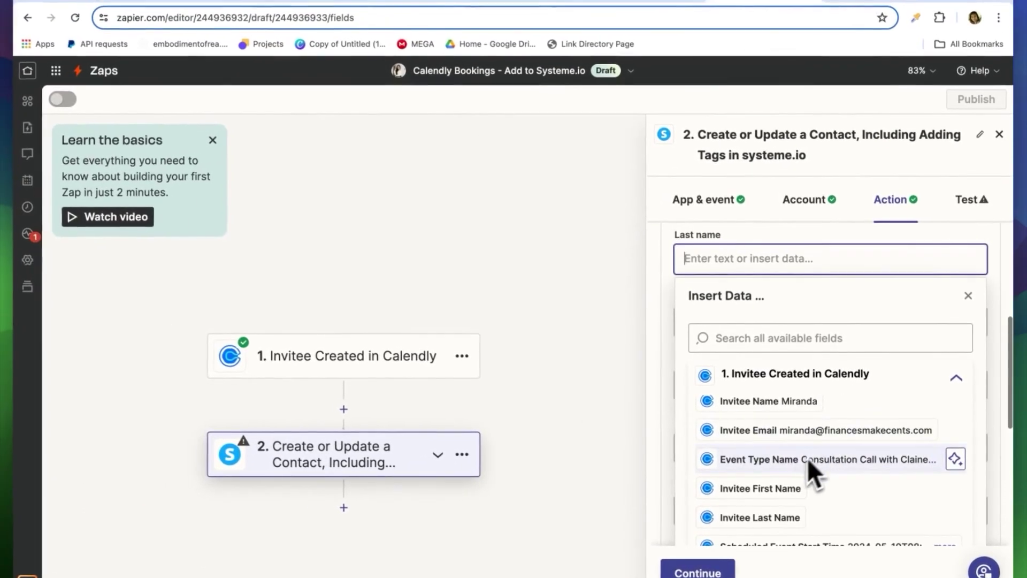
scroll(752, 506, down, 1)
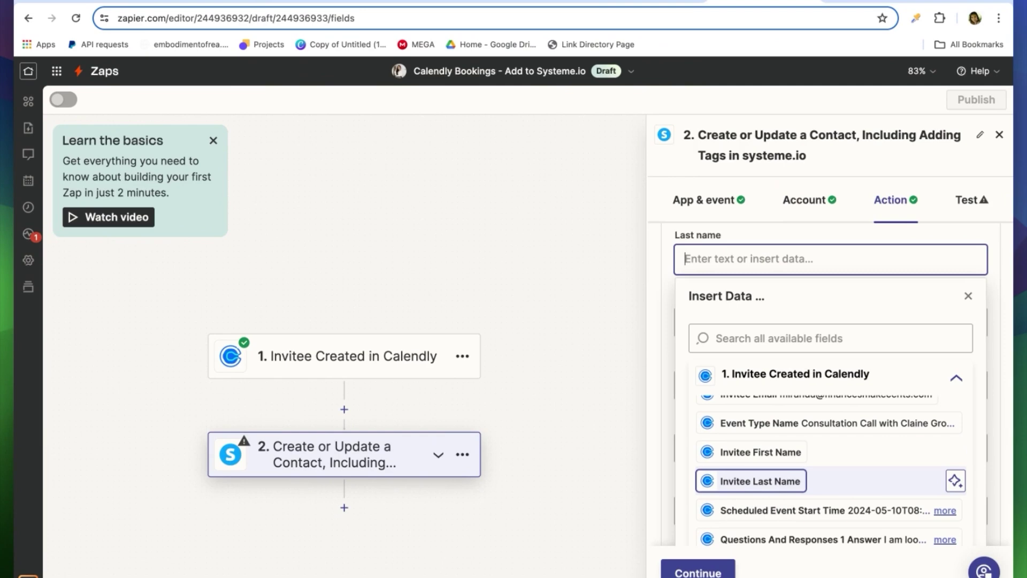
scroll(776, 492, up, 1)
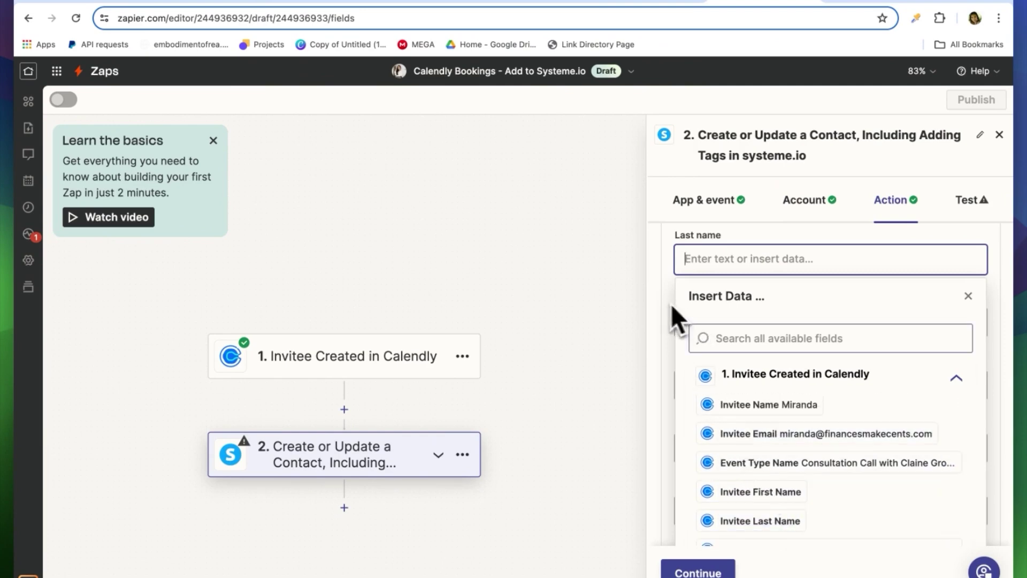
click(672, 337)
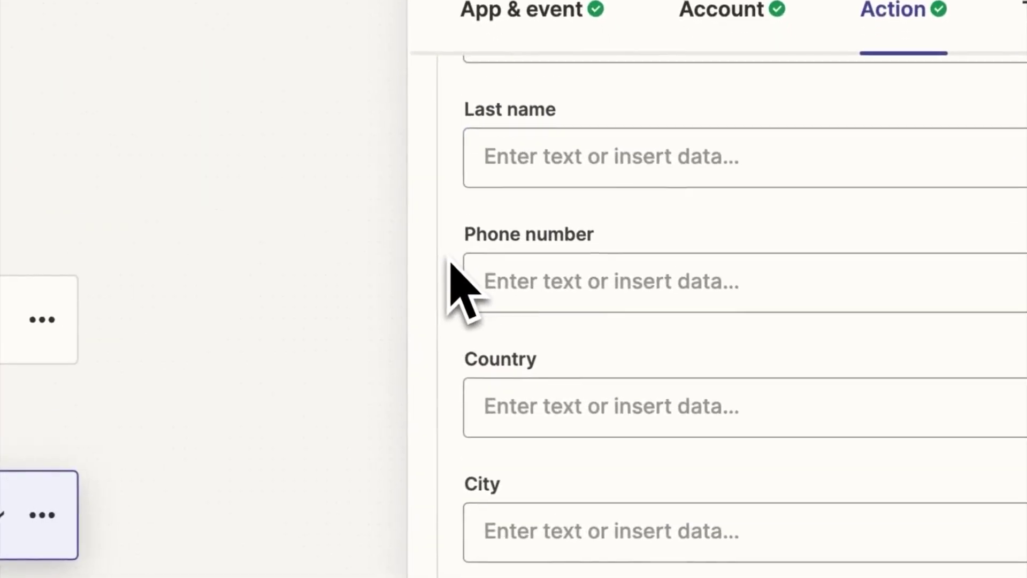
scroll(551, 251, up, 1)
click(633, 168)
click(434, 292)
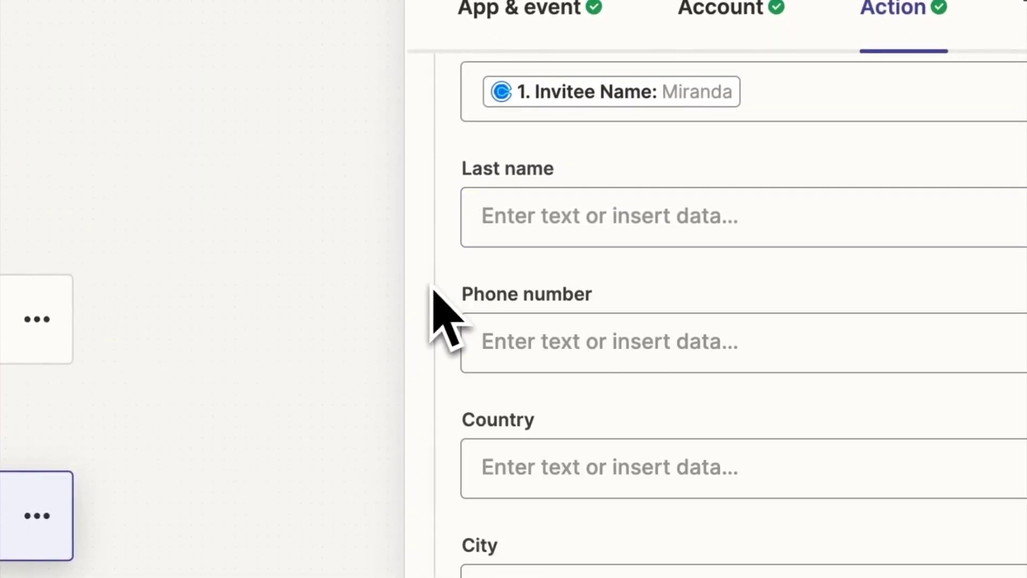
Step: Review the mapped and remaining optional contact fields down to Instagram Handle and continue to the action's test
scroll(452, 385, down, 5)
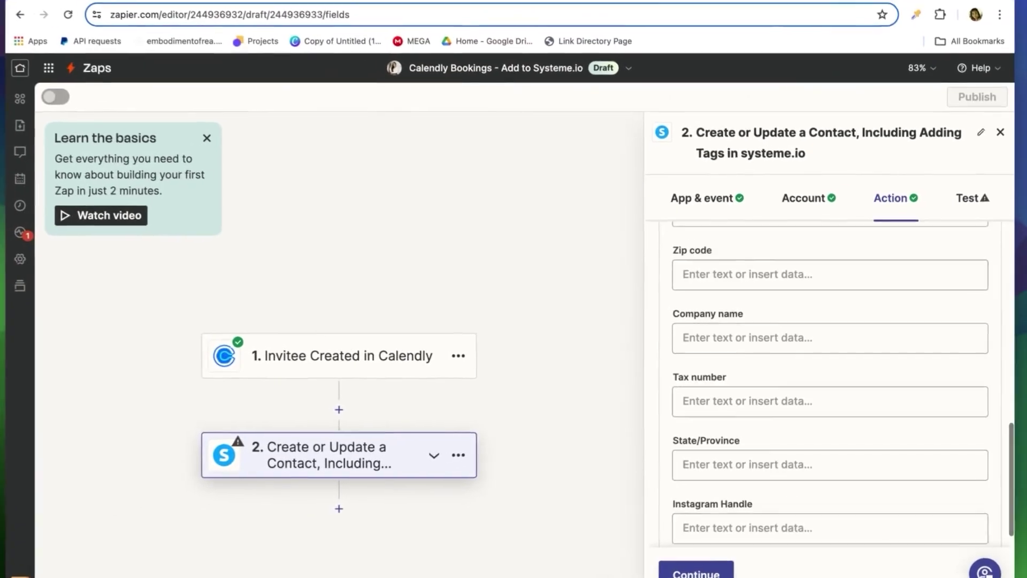
scroll(712, 376, up, 6)
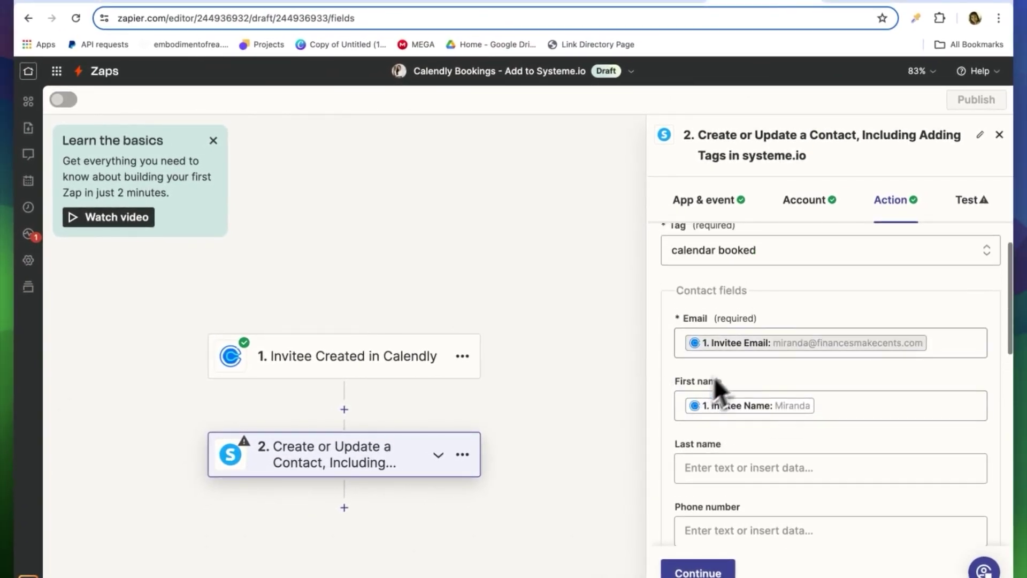
scroll(678, 498, down, 5)
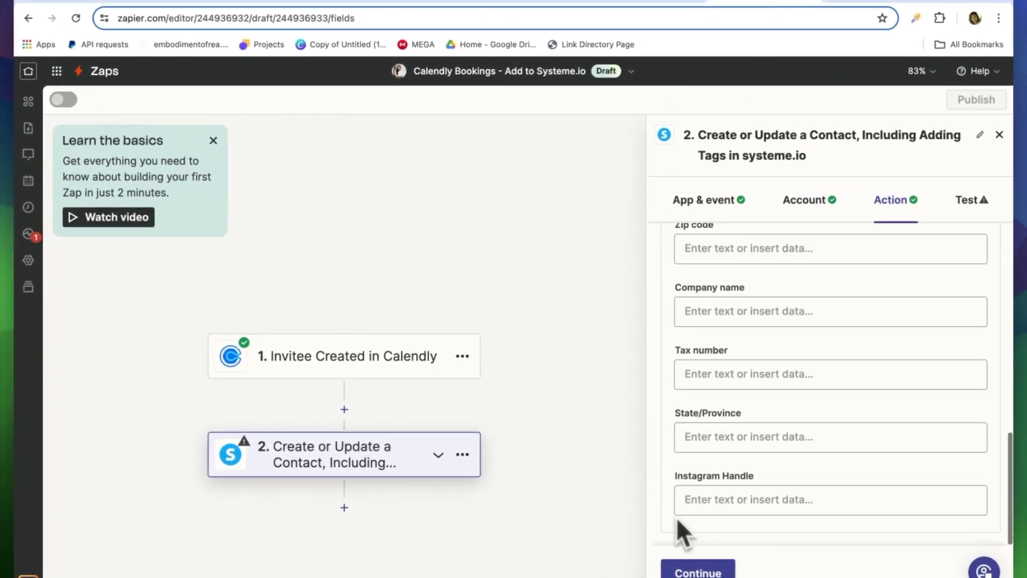
click(690, 571)
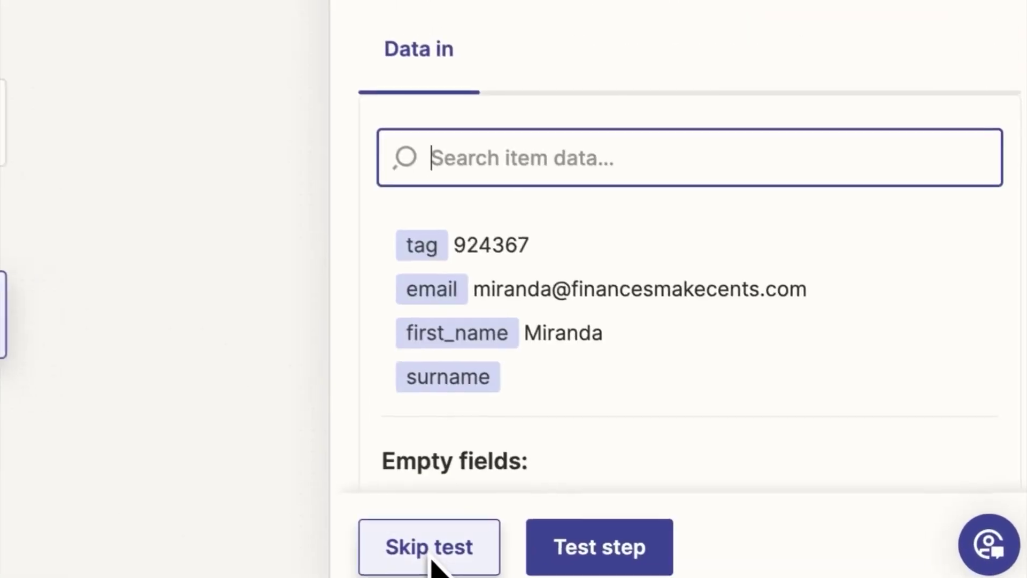
Step: Review the contact data that will be sent, run the systeme.io action test, and highlight the contact's email in the output
scroll(745, 275, down, 2)
scroll(729, 294, up, 2)
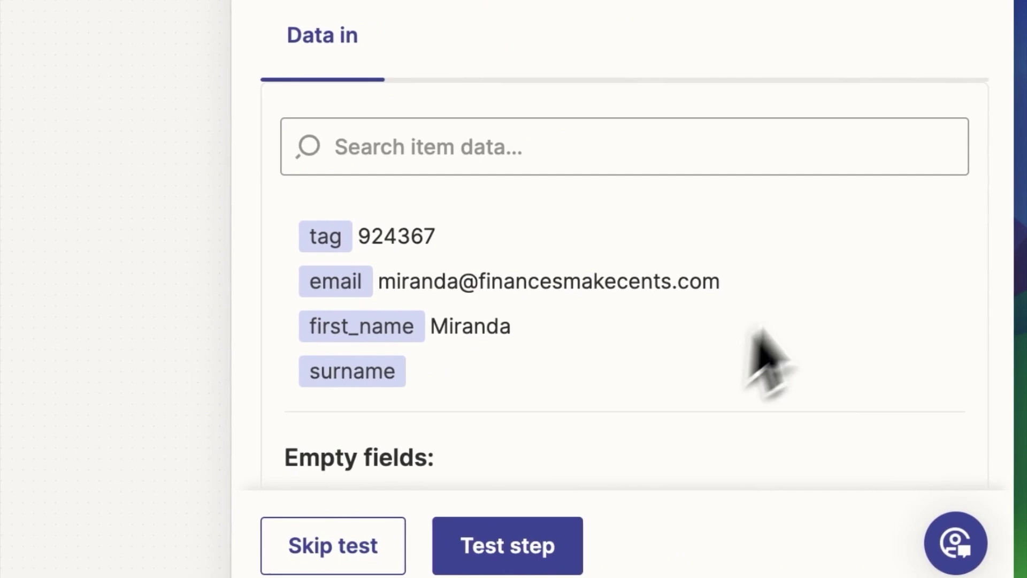
scroll(852, 297, down, 5)
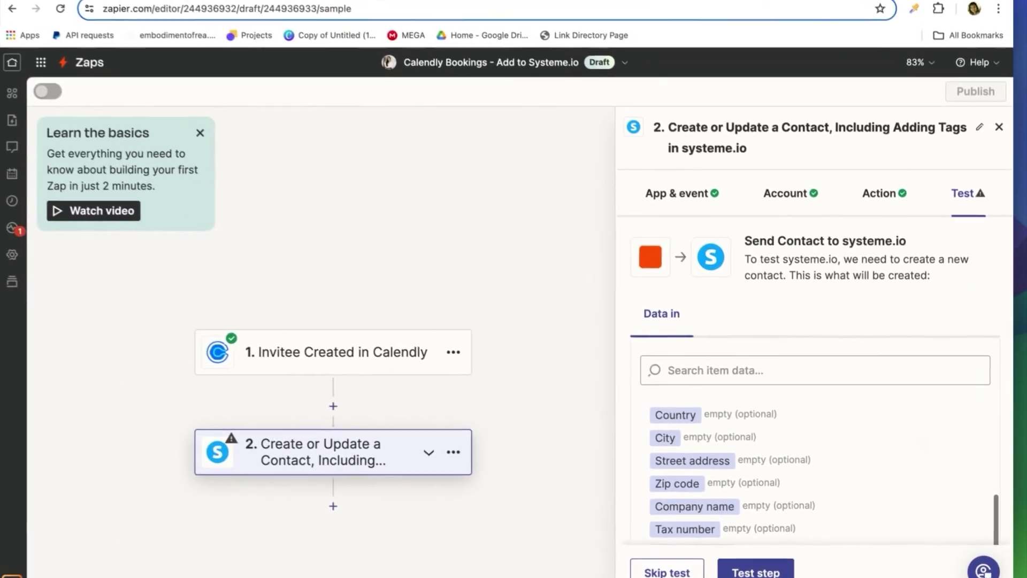
scroll(919, 444, up, 5)
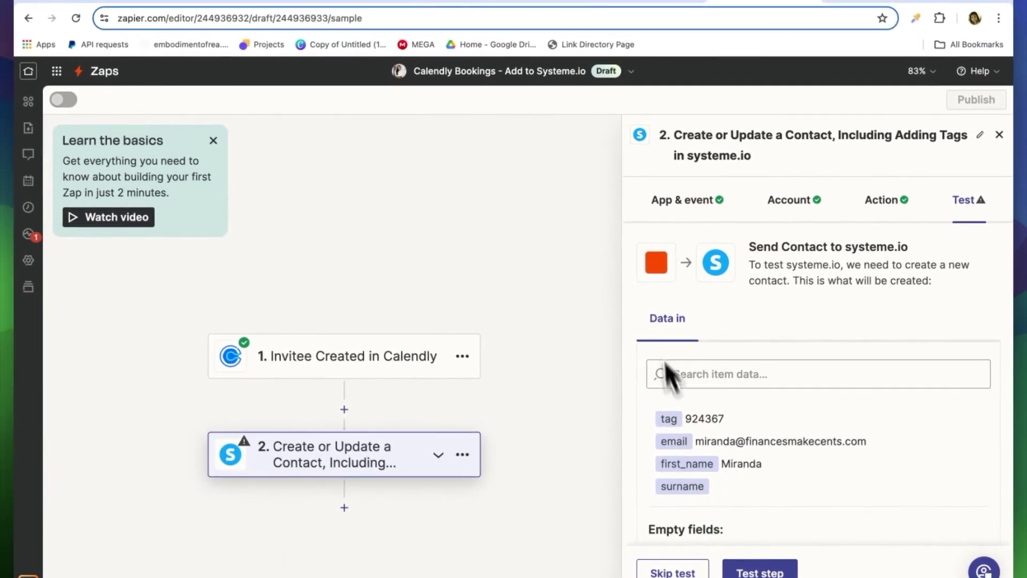
click(762, 568)
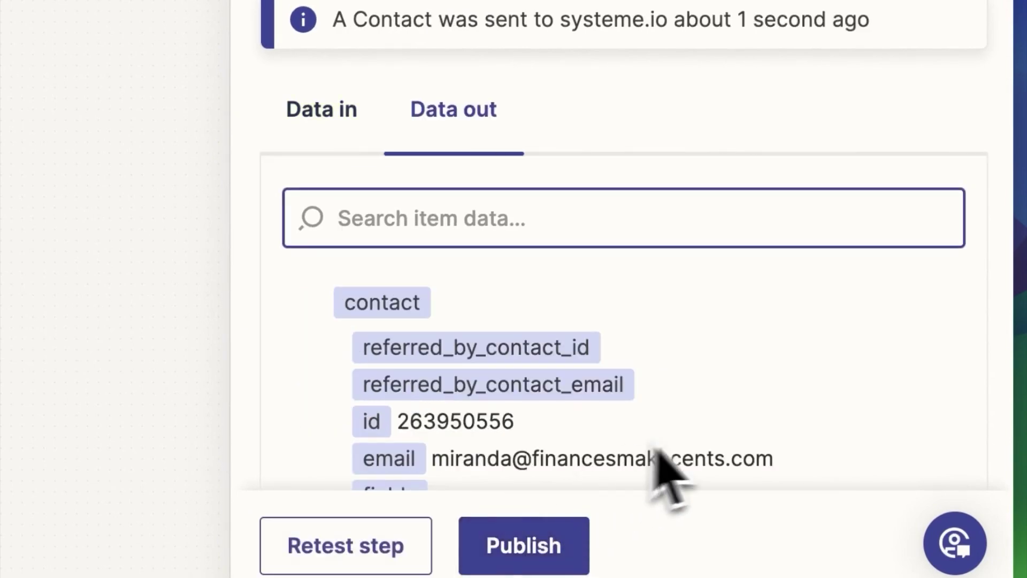
drag(827, 475, 535, 471)
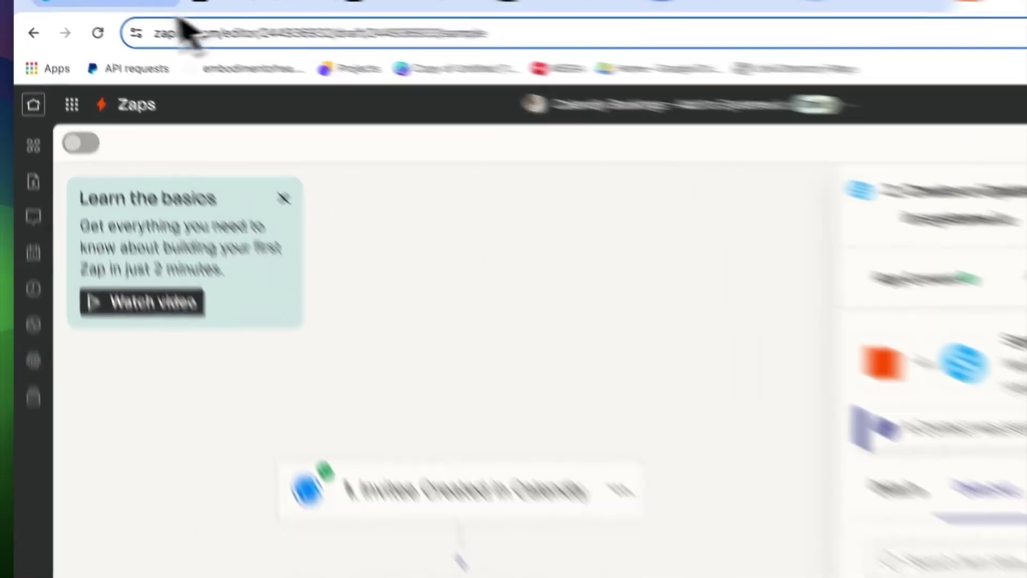
Step: Switch to systeme.io and exit the booking page editor to the Calendar Page (Paid) funnel
click(92, 1)
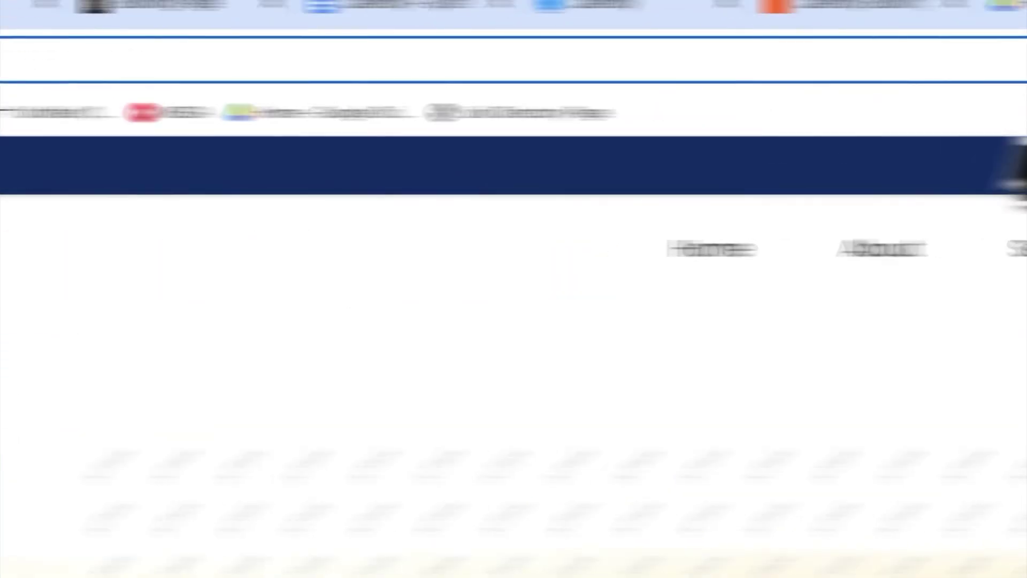
click(953, 78)
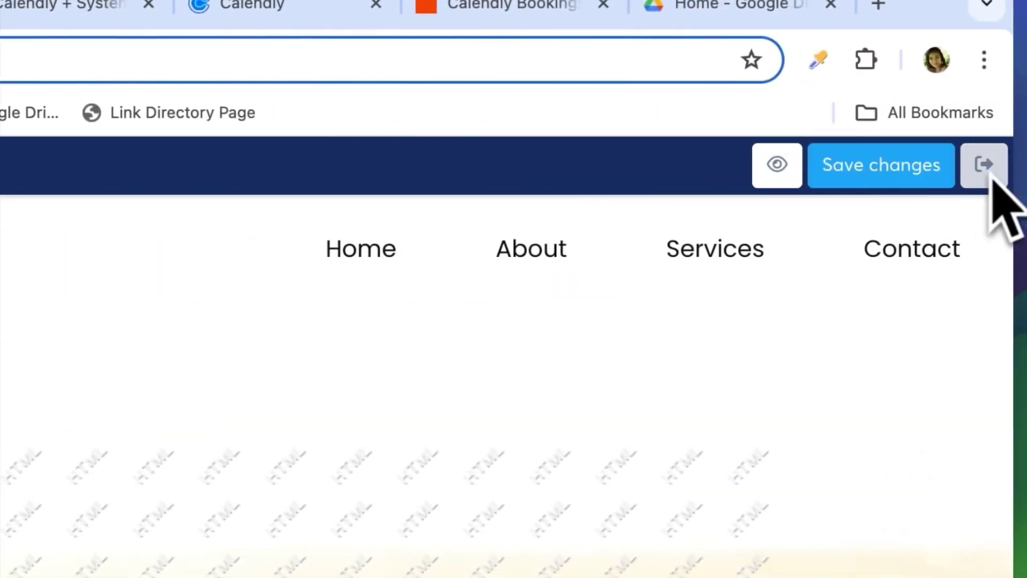
click(967, 171)
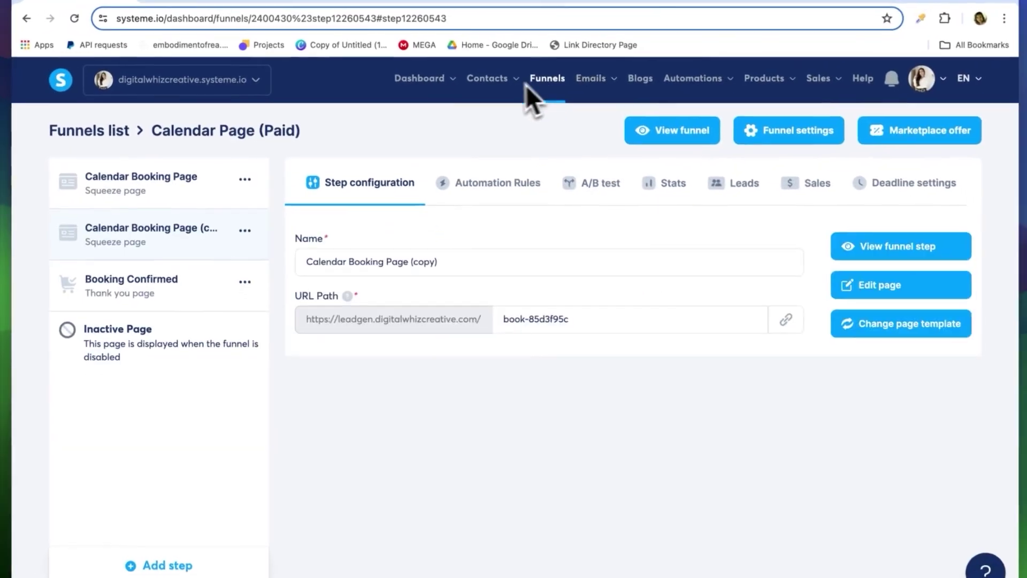
Step: List the contacts tagged "calendar booked" from the systeme.io tags and inspect the new contact's record and assigned tags
mouse_move(700, 186)
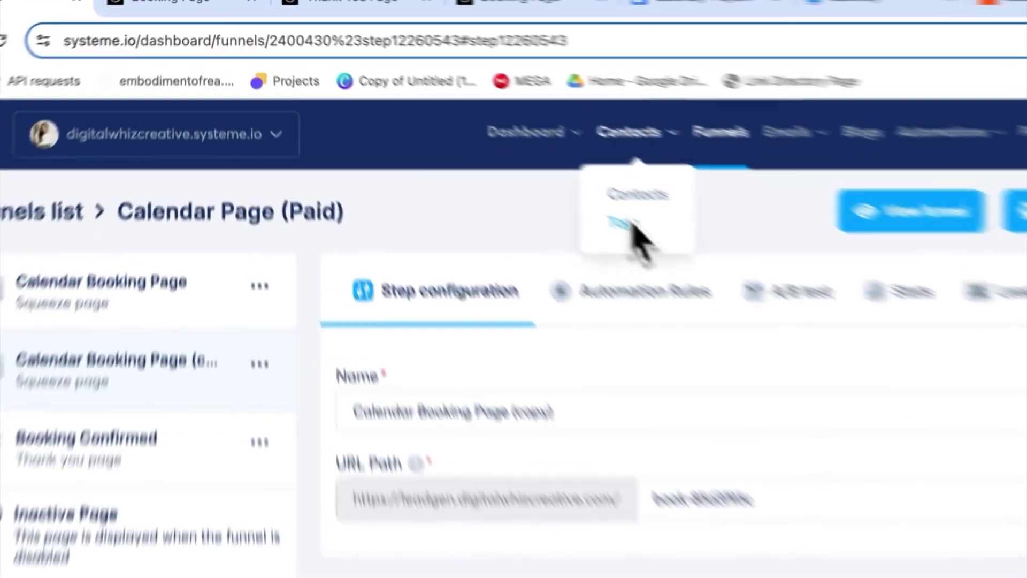
click(633, 227)
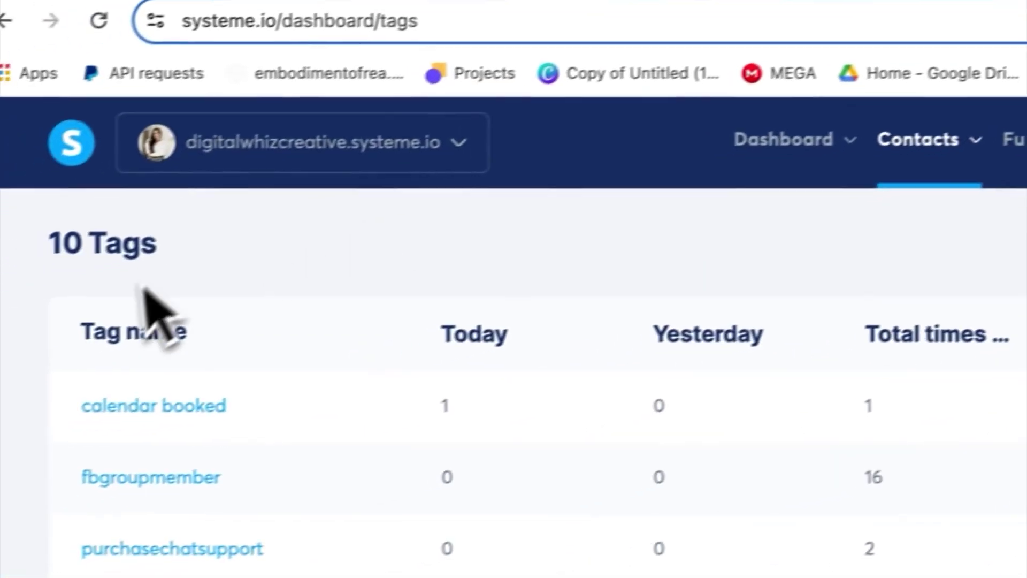
click(182, 406)
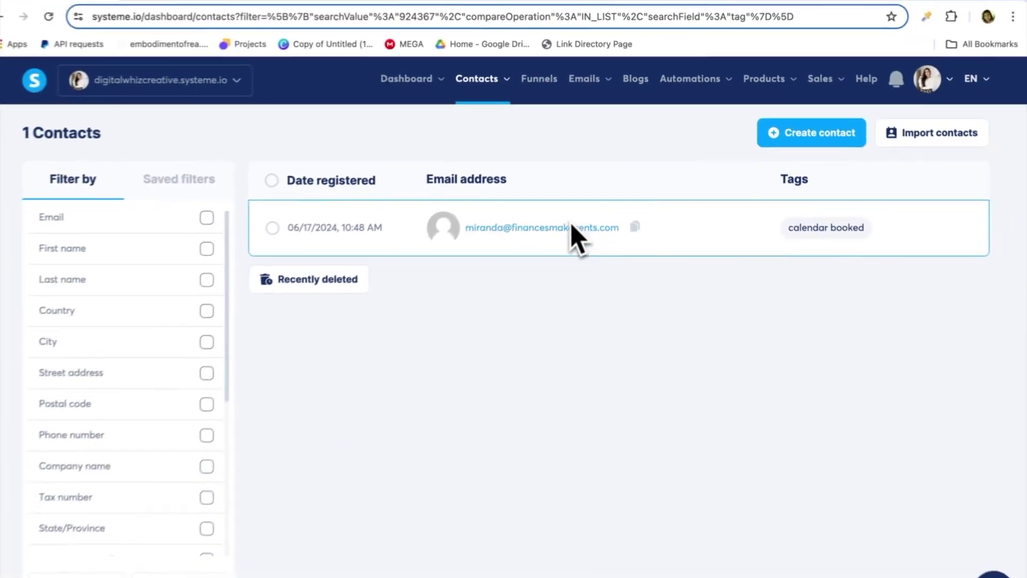
mouse_move(568, 226)
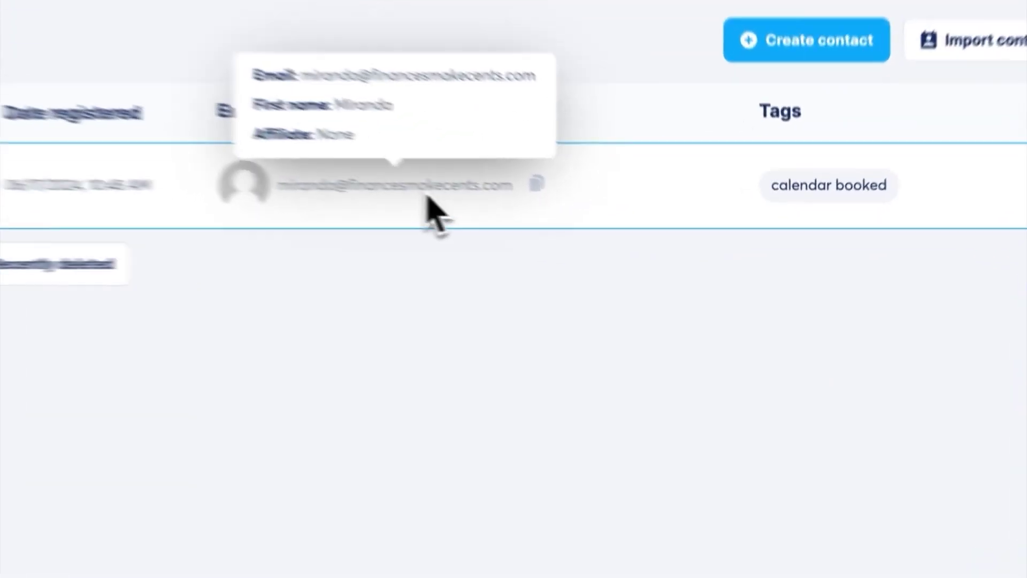
click(568, 225)
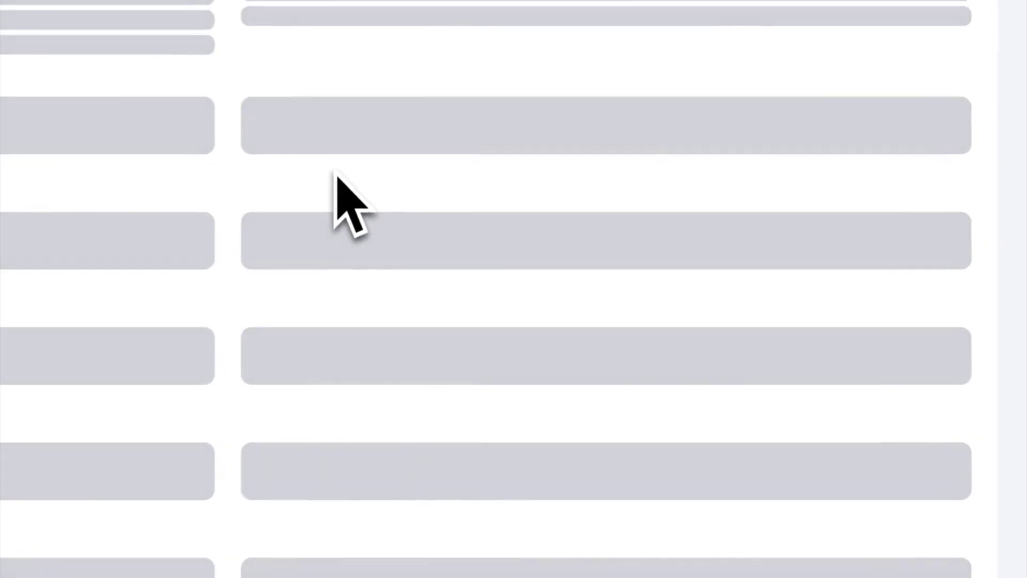
scroll(690, 420, down, 3)
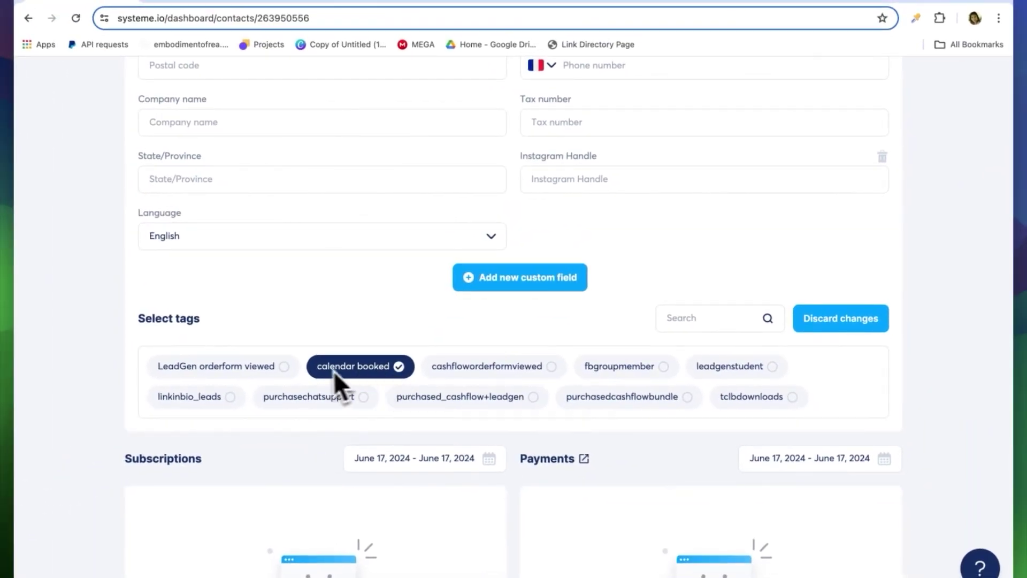
scroll(787, 252, up, 2)
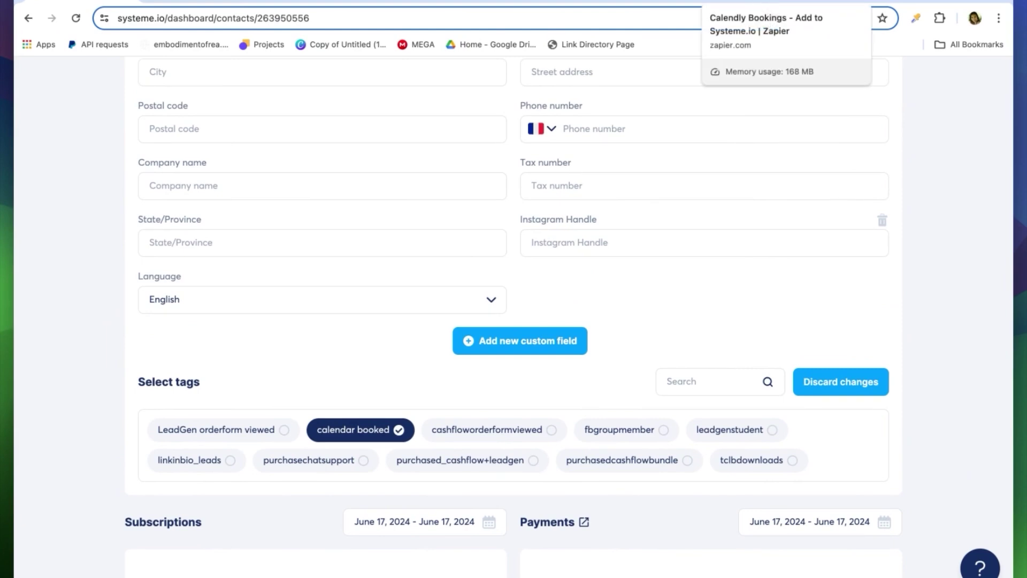
Step: Switch back to Zapier, publish the Calendly Bookings - Add to Systeme.io Zap, and close the publishing dialog
click(781, 2)
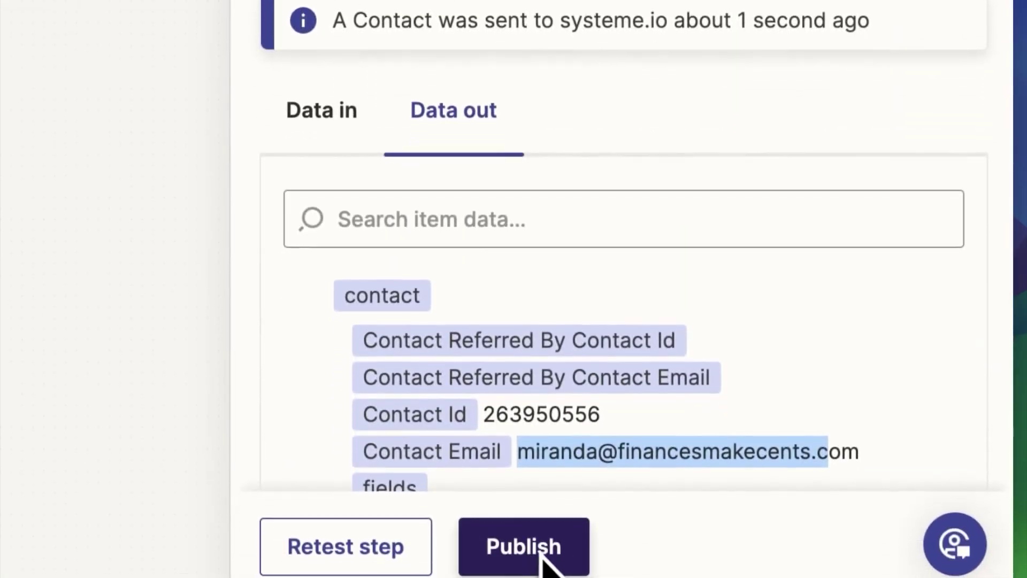
click(545, 559)
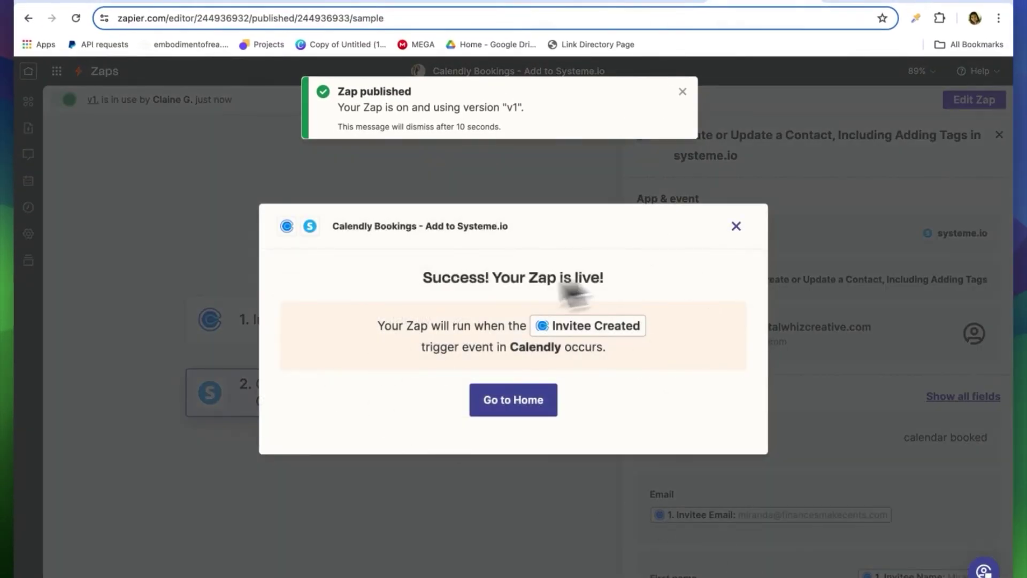
triple_click(565, 281)
click(736, 225)
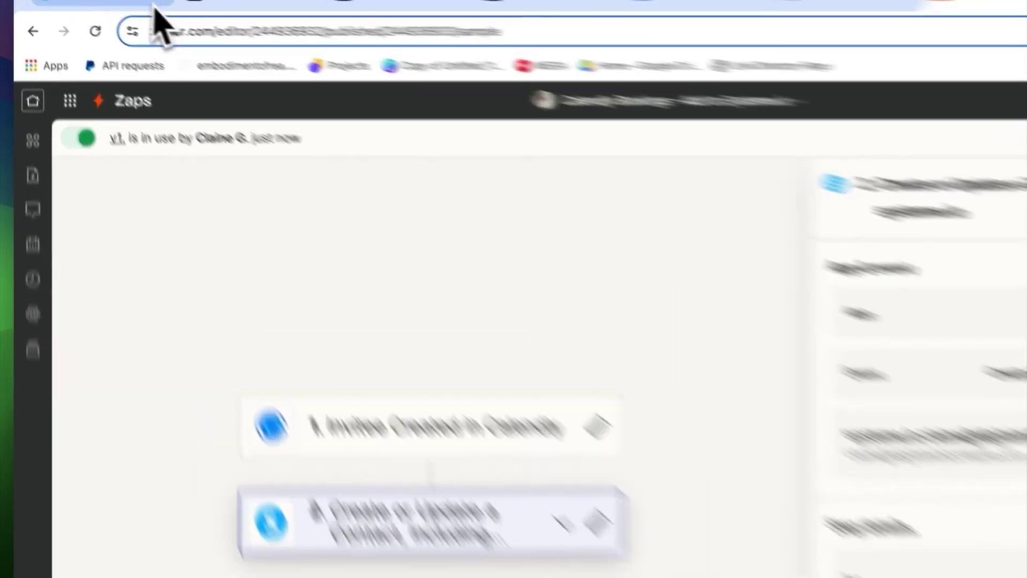
Step: Look over the contact's tags and details in systeme.io, and read the end of the Calendly + Systeme.io Integration guide in Google Docs
click(150, 3)
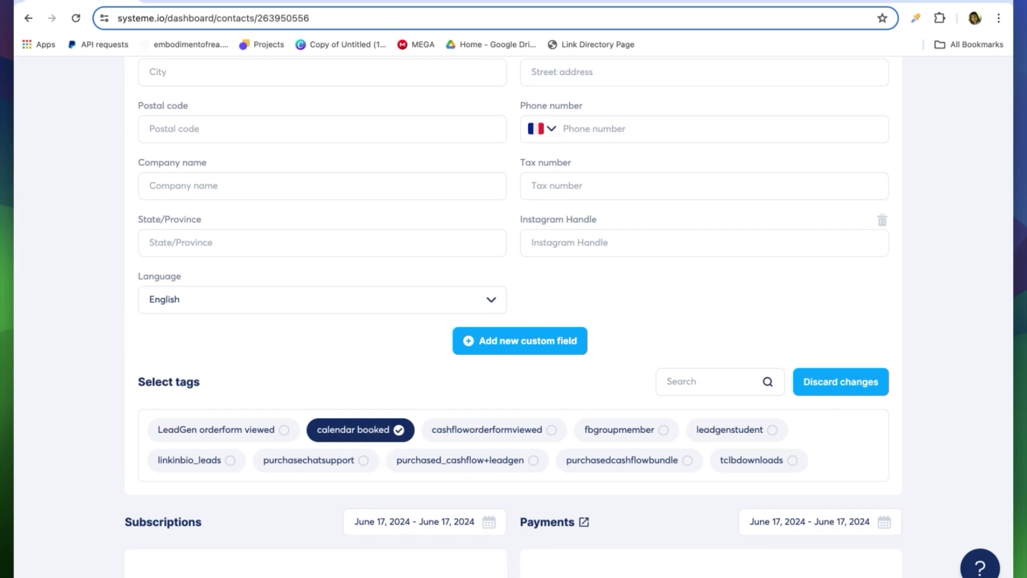
scroll(513, 321, down, 2)
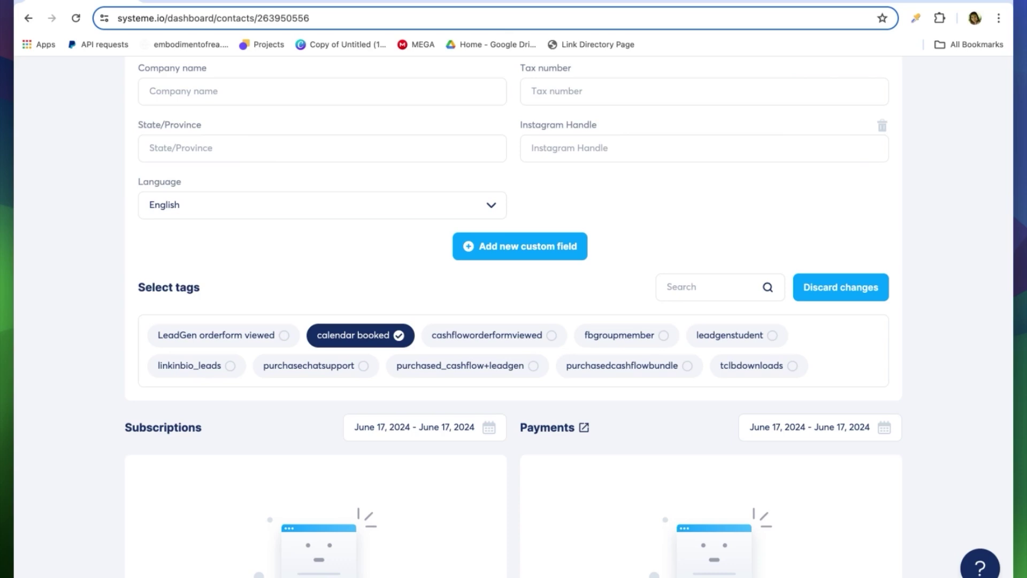
scroll(514, 316, up, 3)
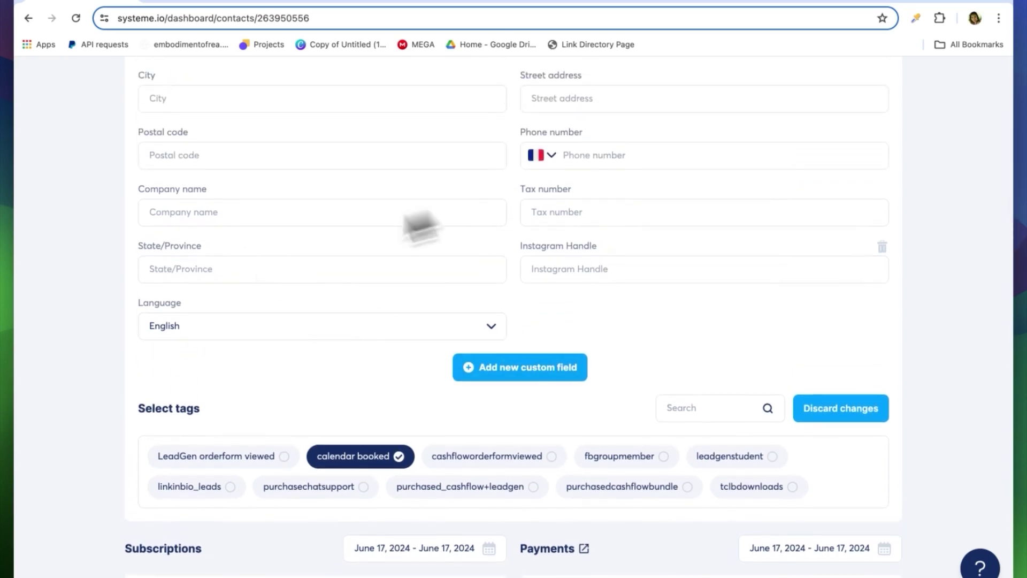
scroll(389, 428, down, 1)
scroll(388, 425, down, 2)
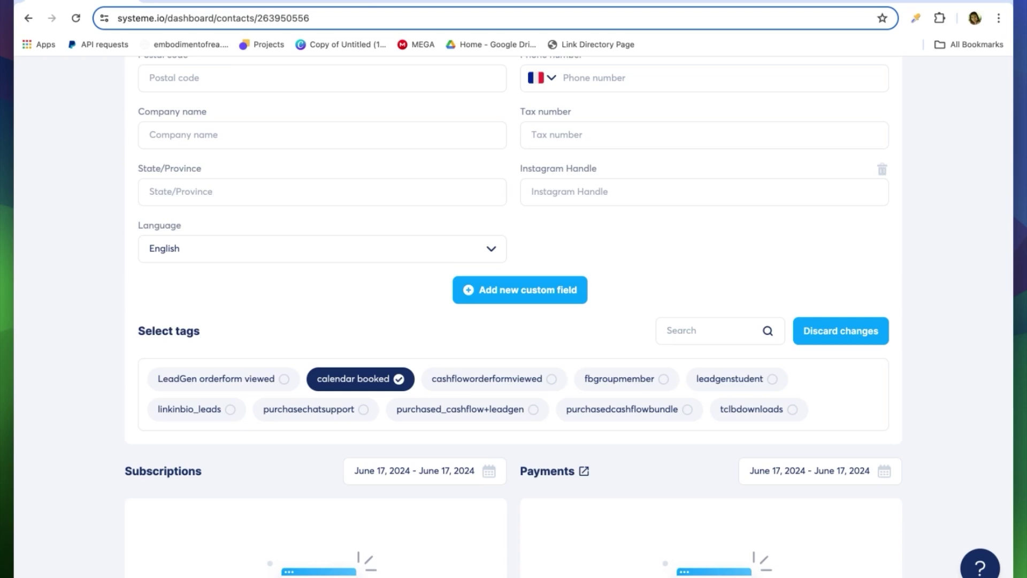
scroll(345, 329, up, 15)
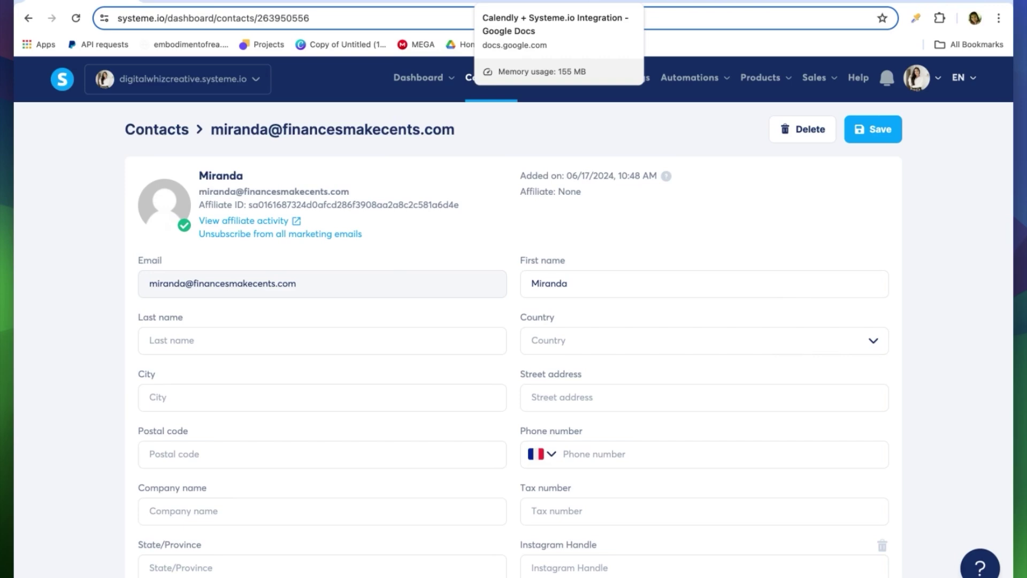
click(514, 2)
scroll(589, 321, down, 5)
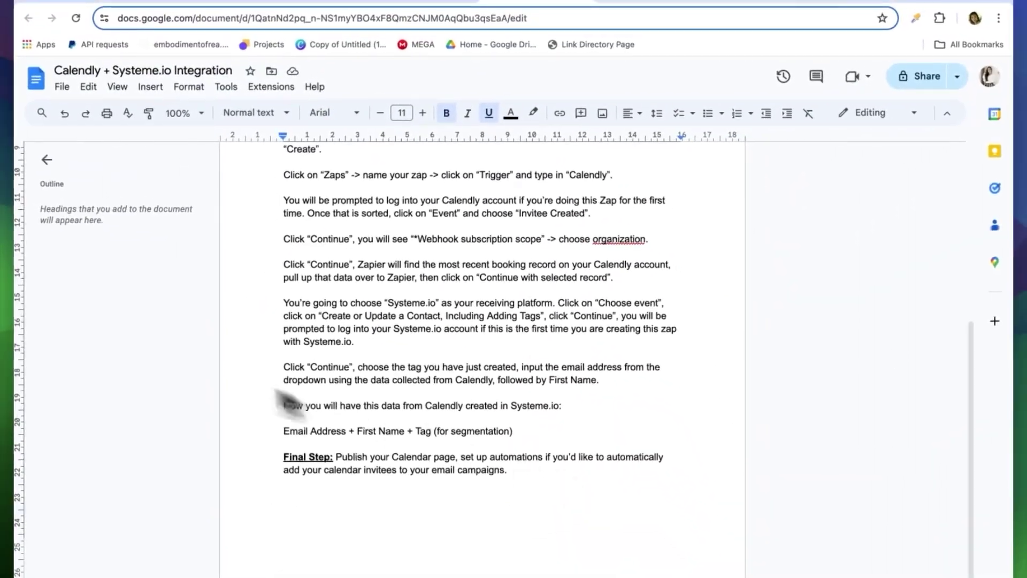
Step: Return to systeme.io and open the Calendar Page (Paid) funnel from the funnels list
click(64, 3)
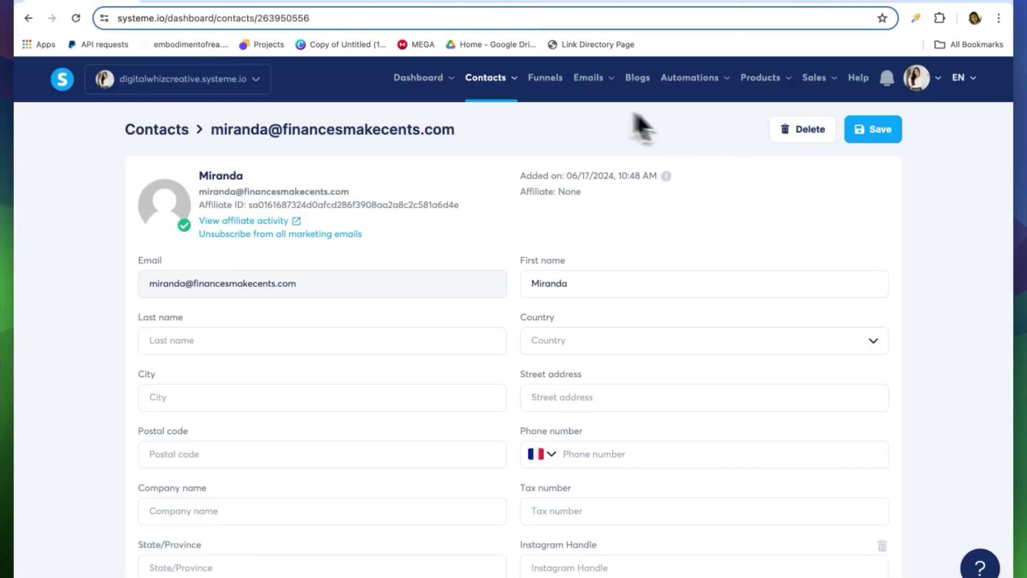
click(545, 78)
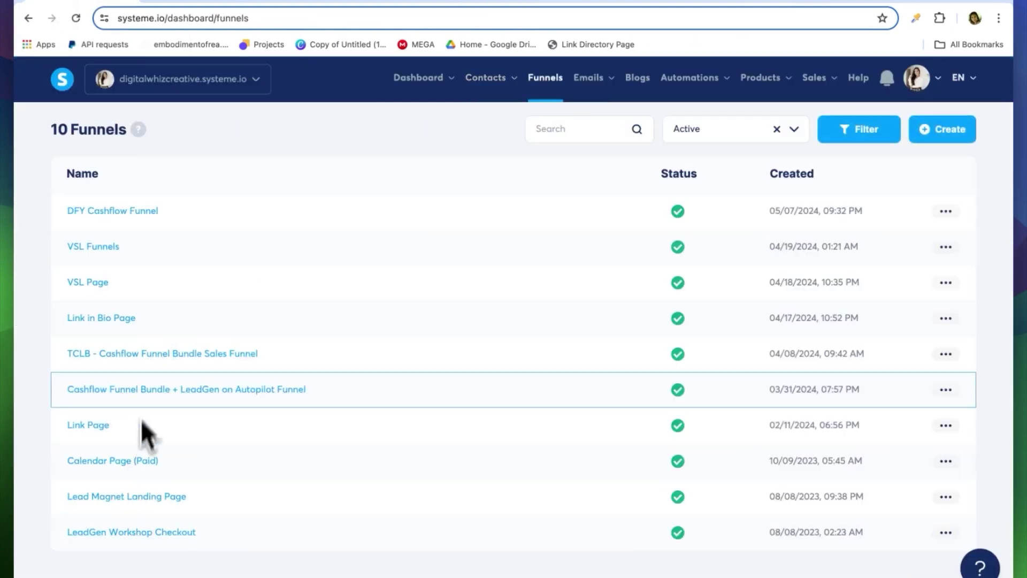
click(107, 460)
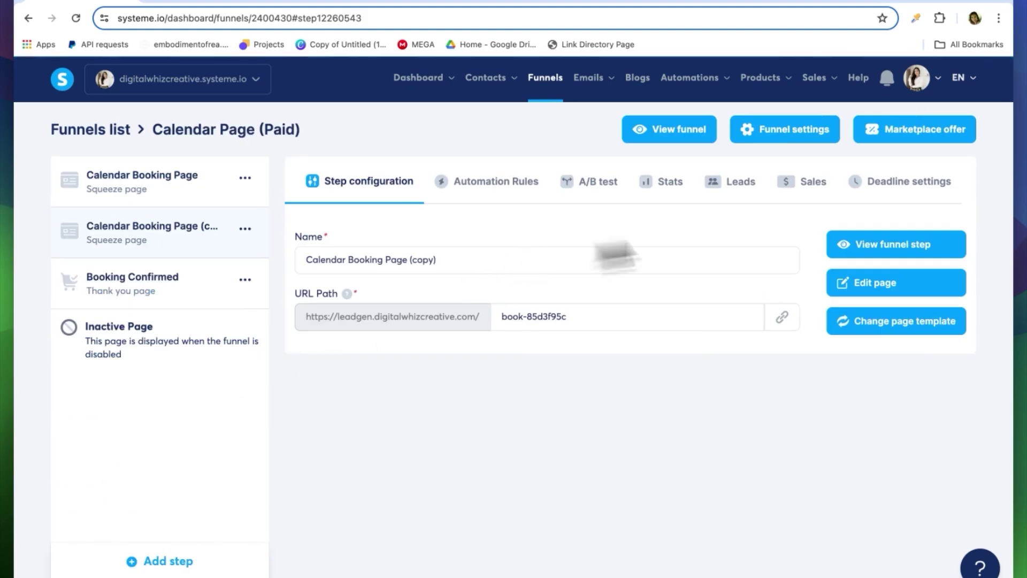